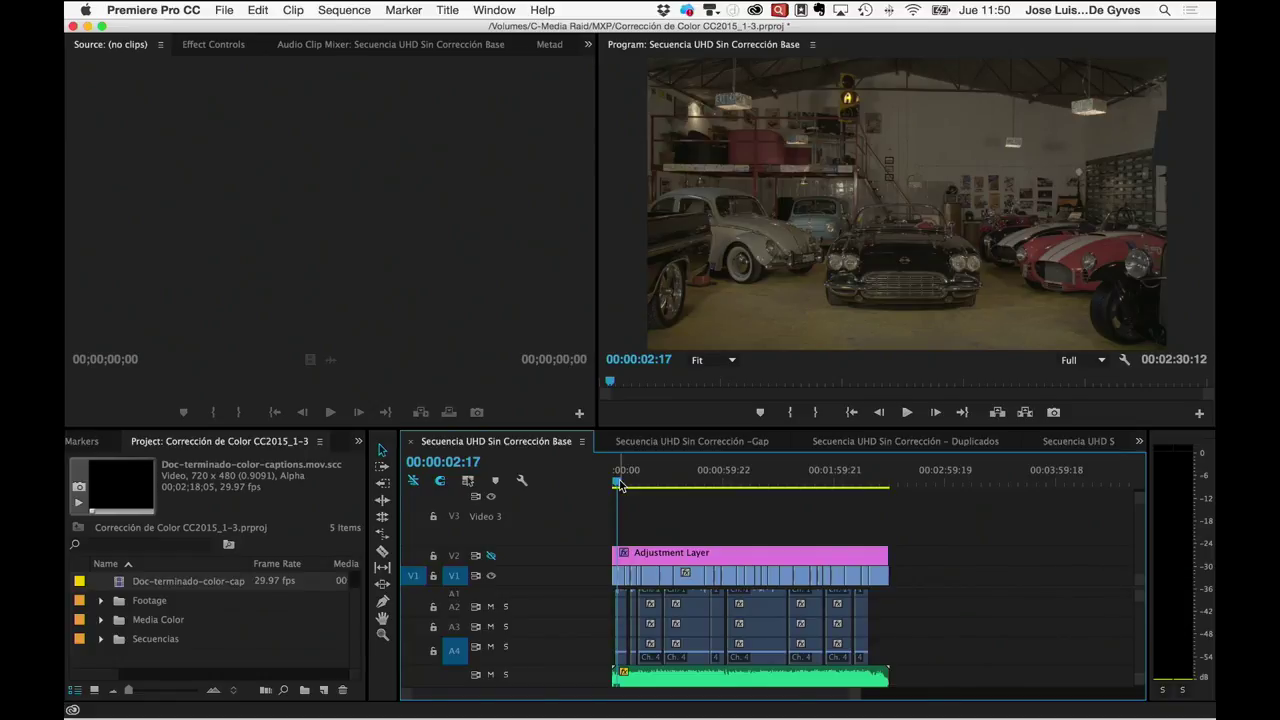
# Place Doc-terminado-color-captions.mov.scc on Video 3 at 00:00:00:00, above the Adjustment Layer
pyautogui.moveTo(618, 486); pyautogui.dragTo(611, 485)
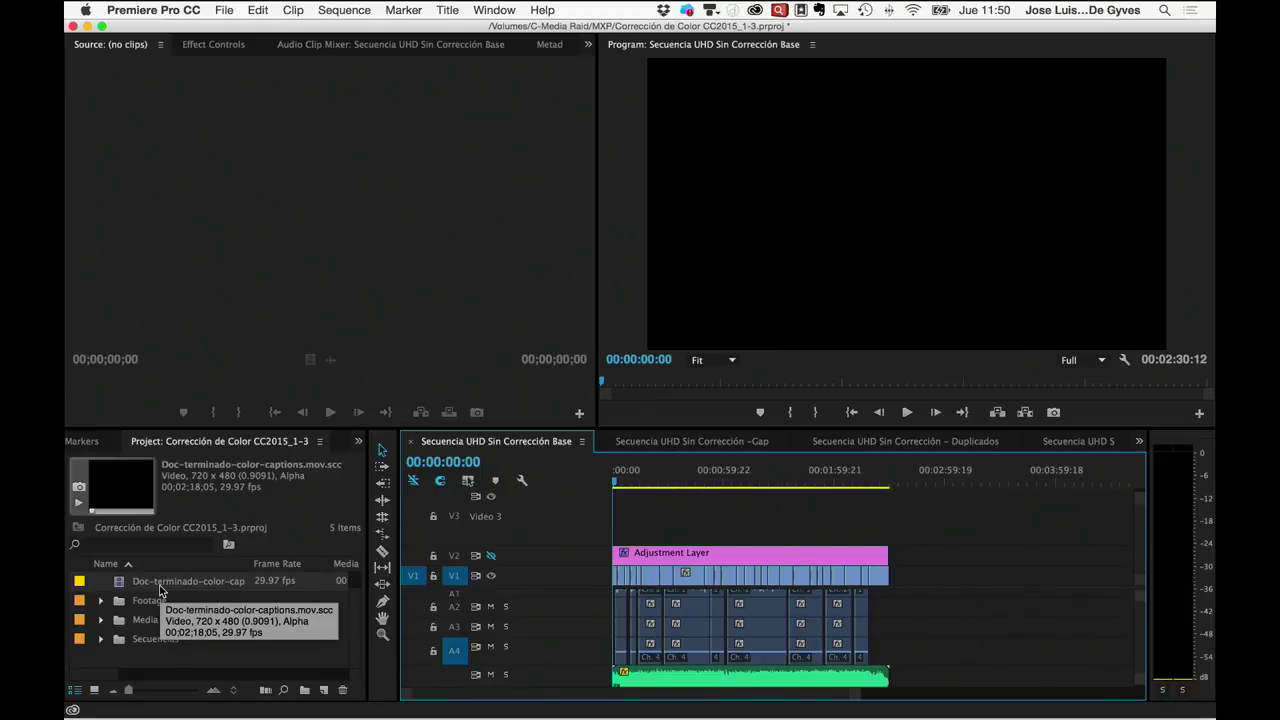
pyautogui.click(120, 587)
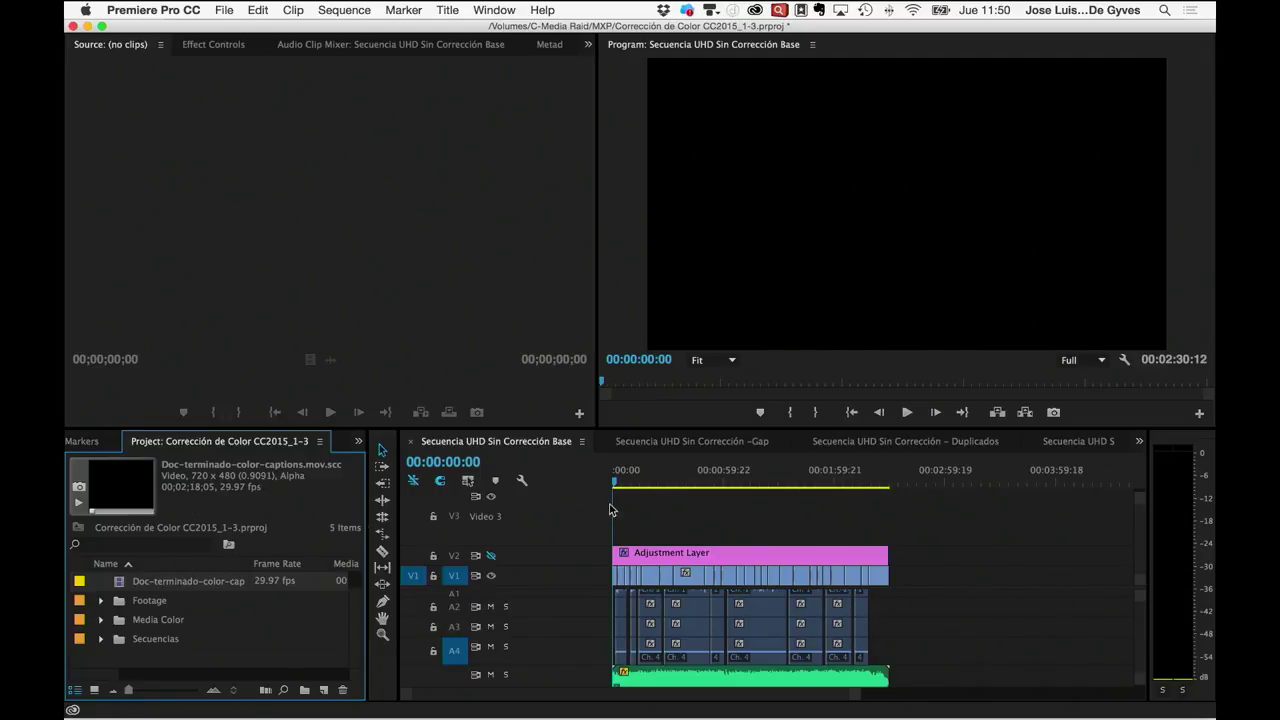
pyautogui.moveTo(626, 490); pyautogui.dragTo(661, 477)
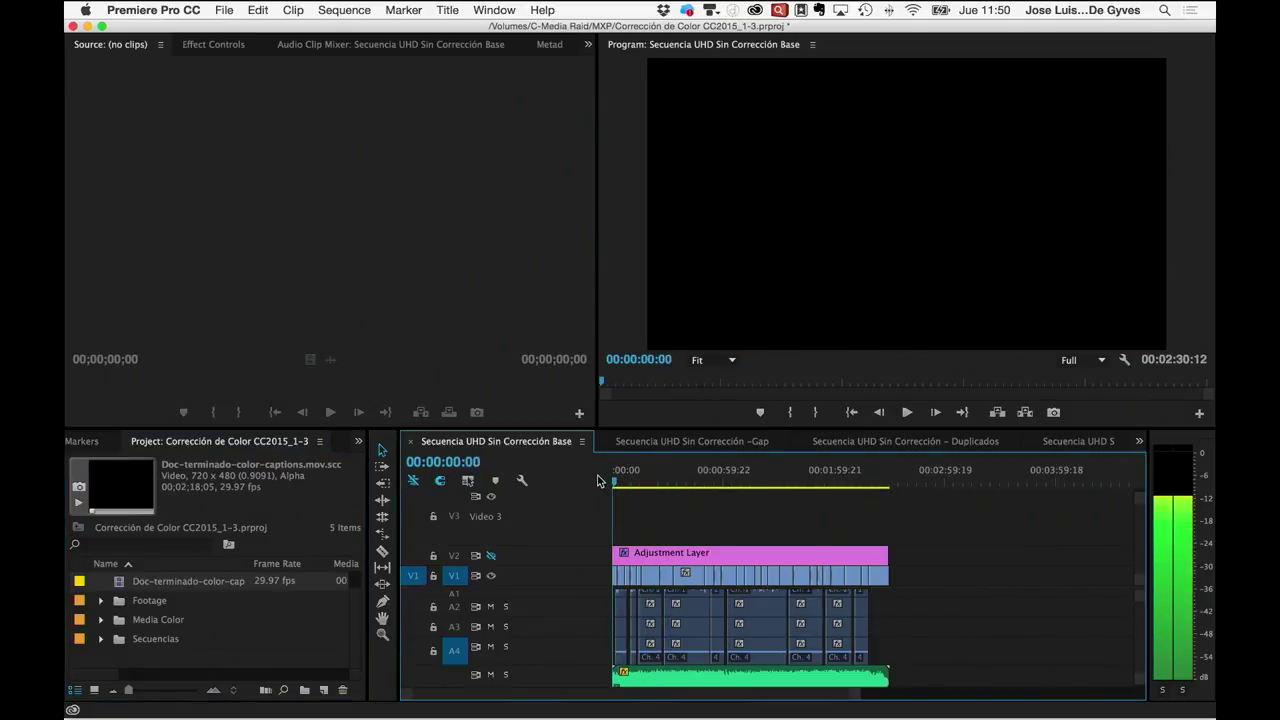
pyautogui.moveTo(661, 477); pyautogui.dragTo(532, 511)
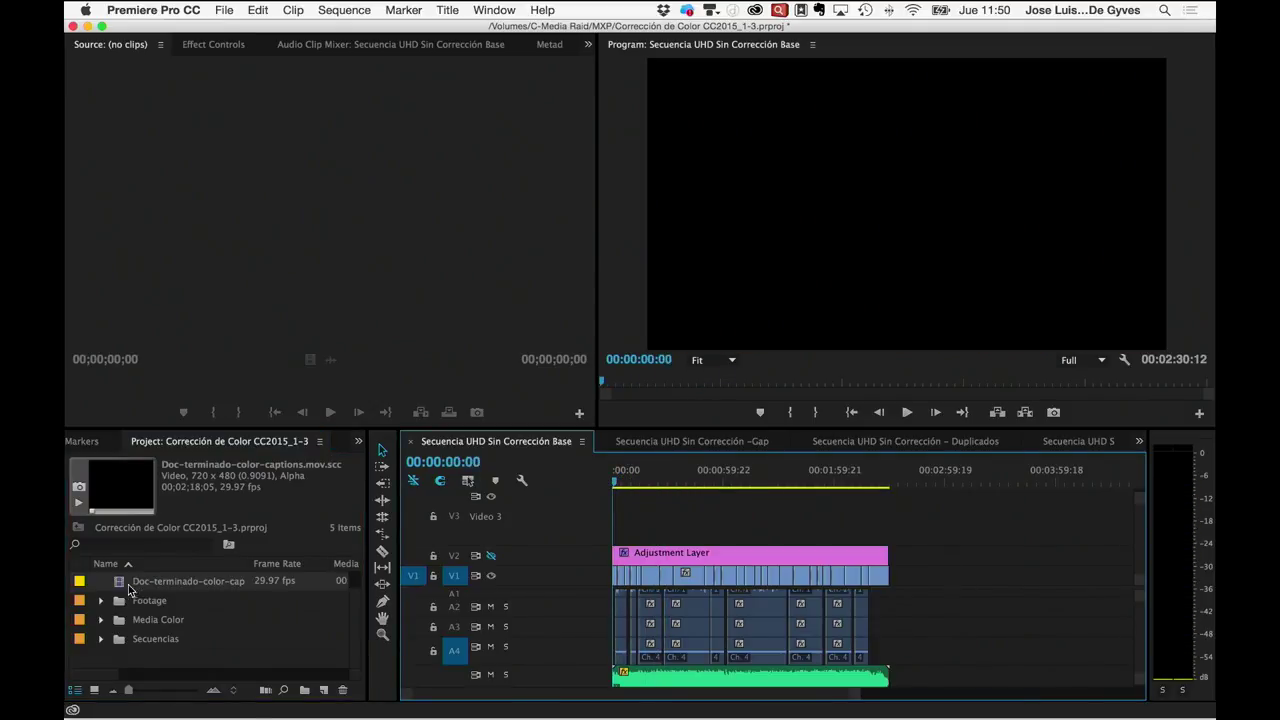
pyautogui.moveTo(119, 585); pyautogui.dragTo(614, 522)
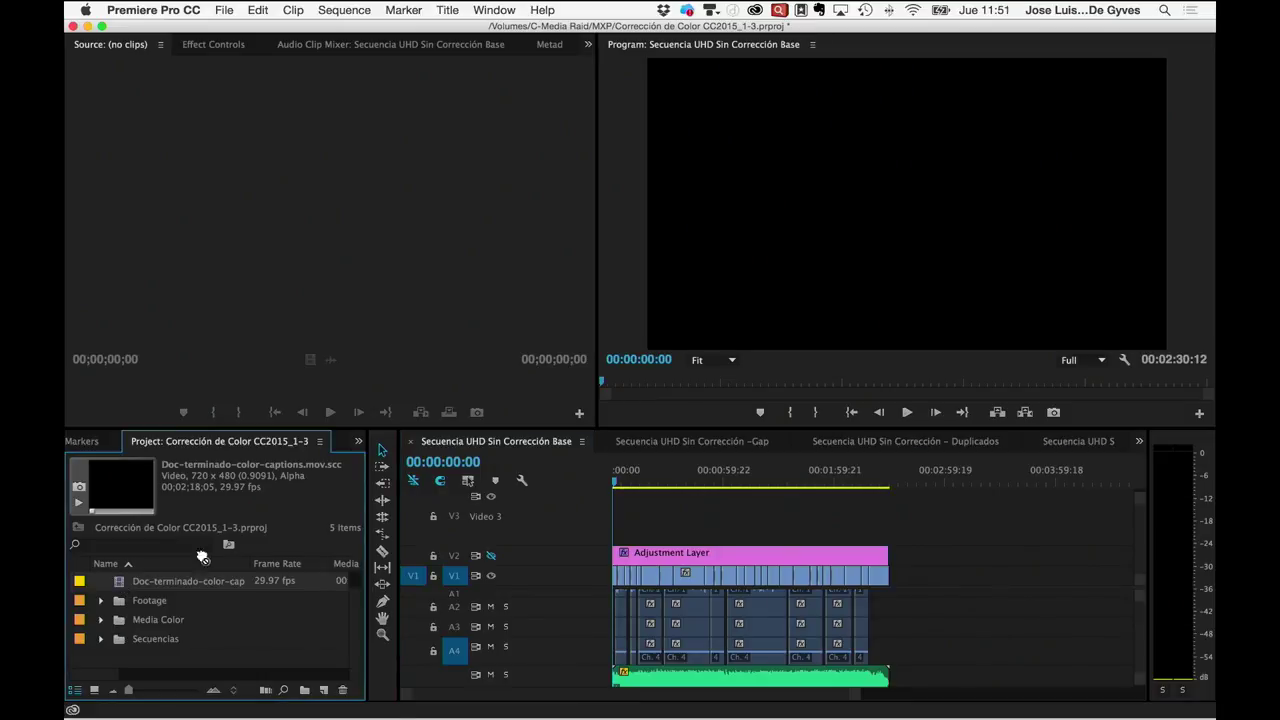
pyautogui.moveTo(614, 524); pyautogui.dragTo(612, 526)
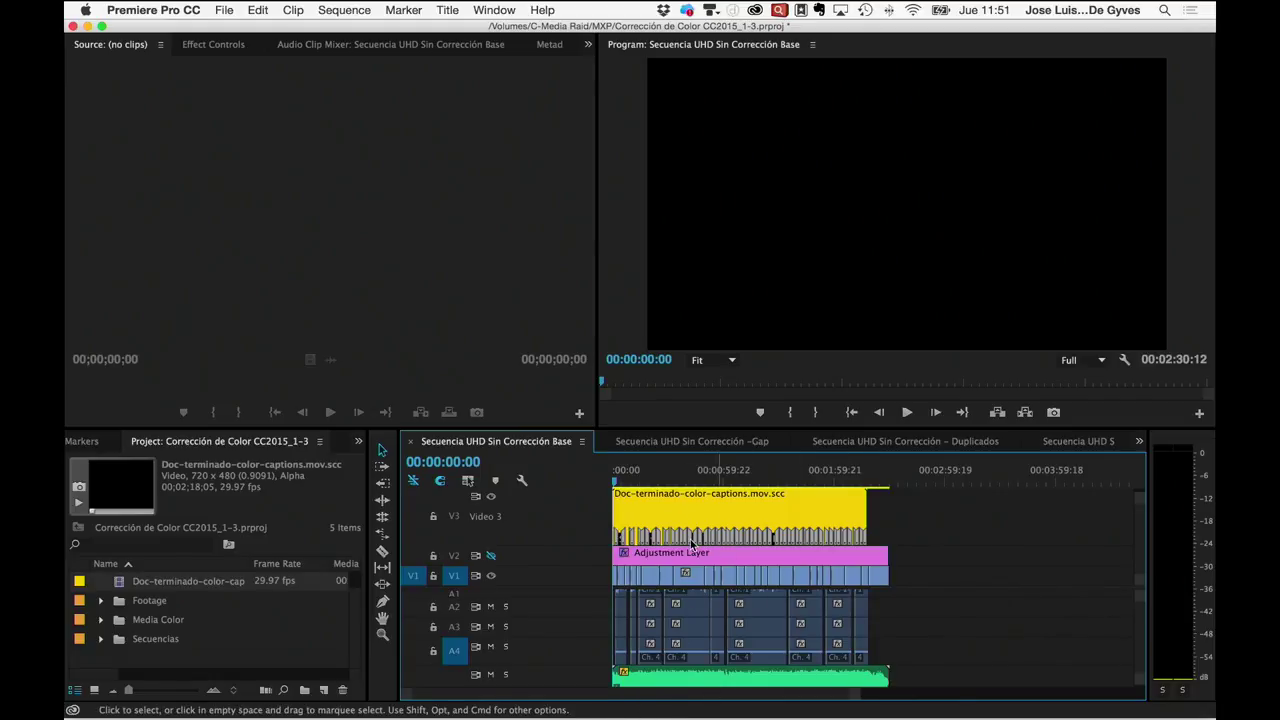
# Zoom into the timeline start, shift the V3 caption clip a few frames later, and park at 00:00:04:16
pyautogui.moveTo(857, 693); pyautogui.dragTo(690, 713)
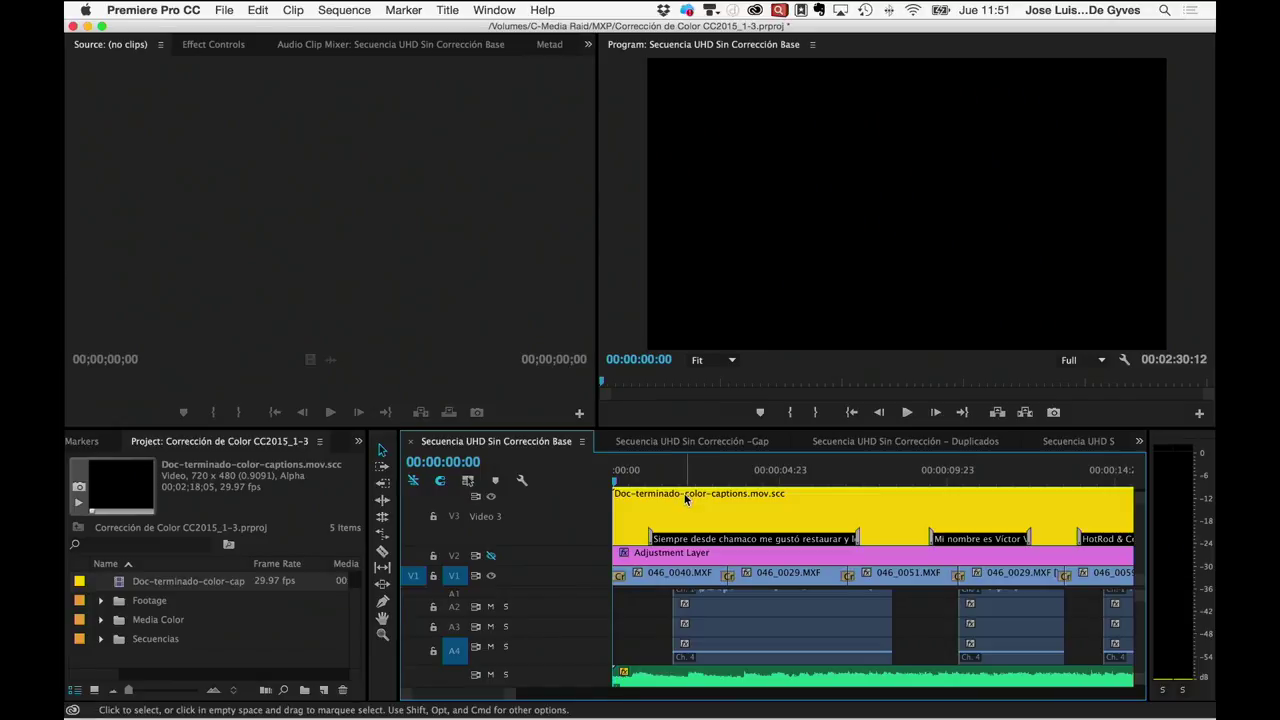
pyautogui.click(686, 500)
pyautogui.moveTo(686, 500); pyautogui.dragTo(710, 506)
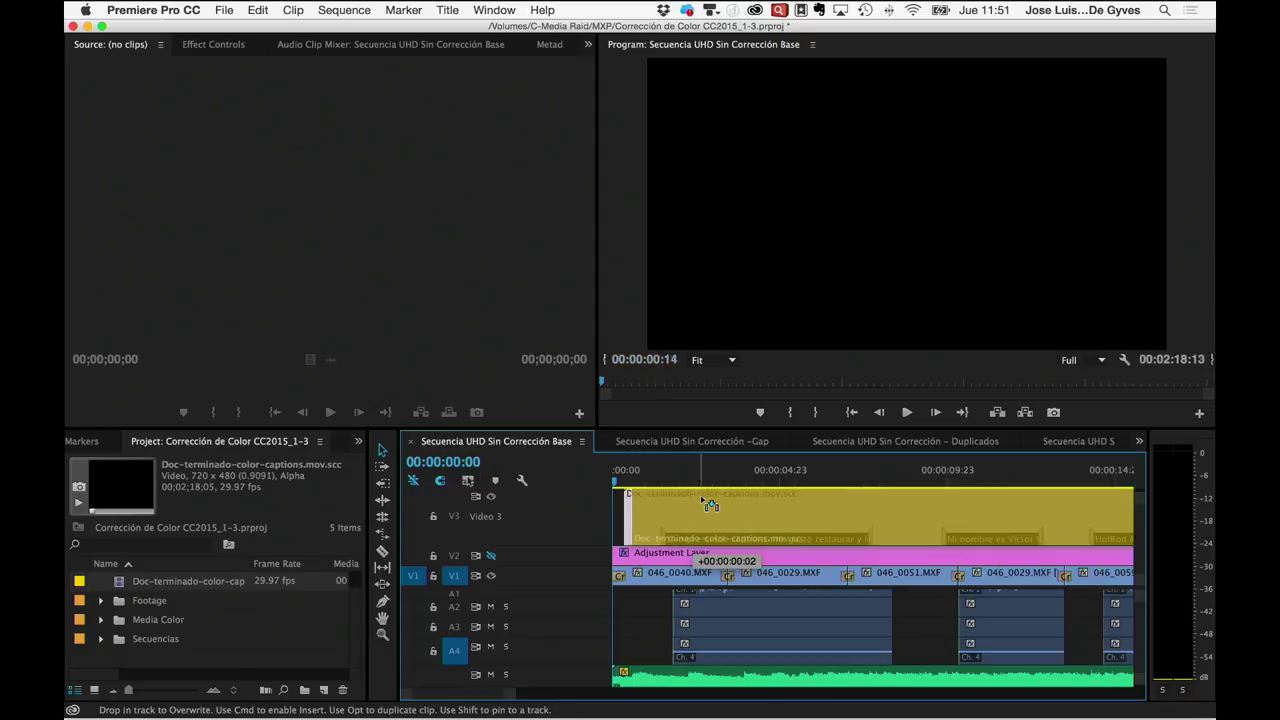
pyautogui.moveTo(710, 506); pyautogui.dragTo(708, 506)
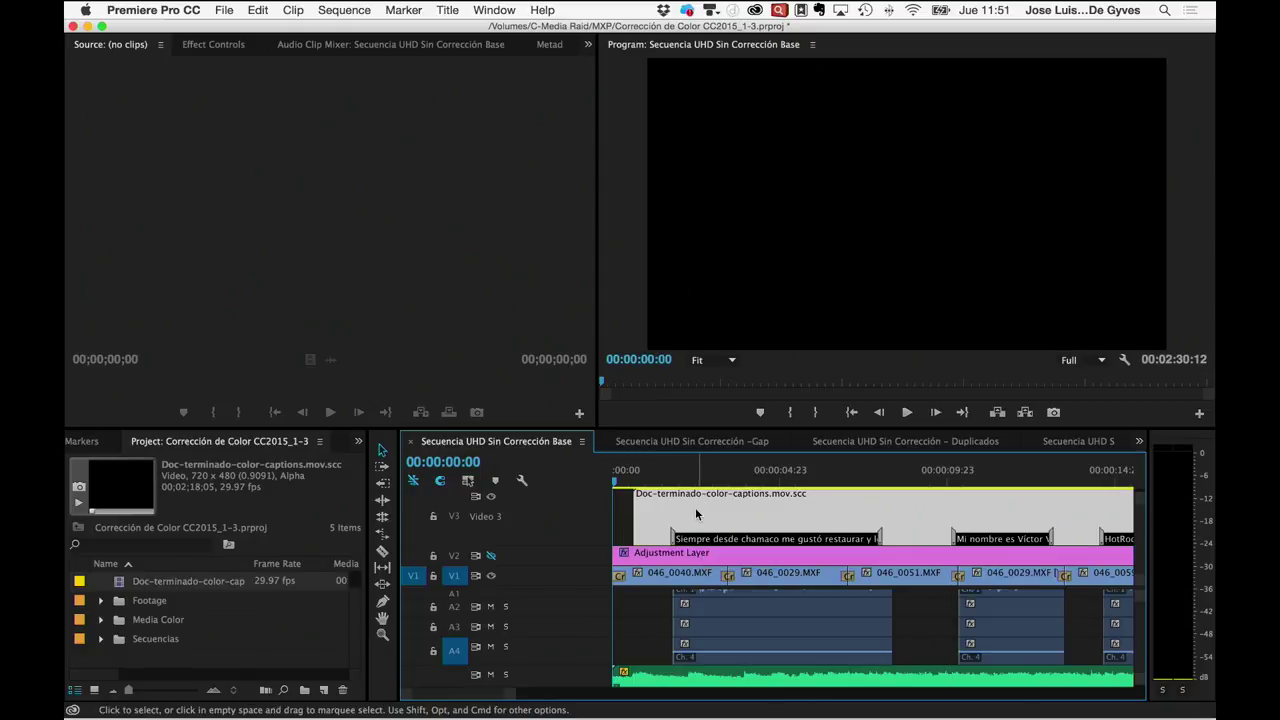
pyautogui.click(769, 473)
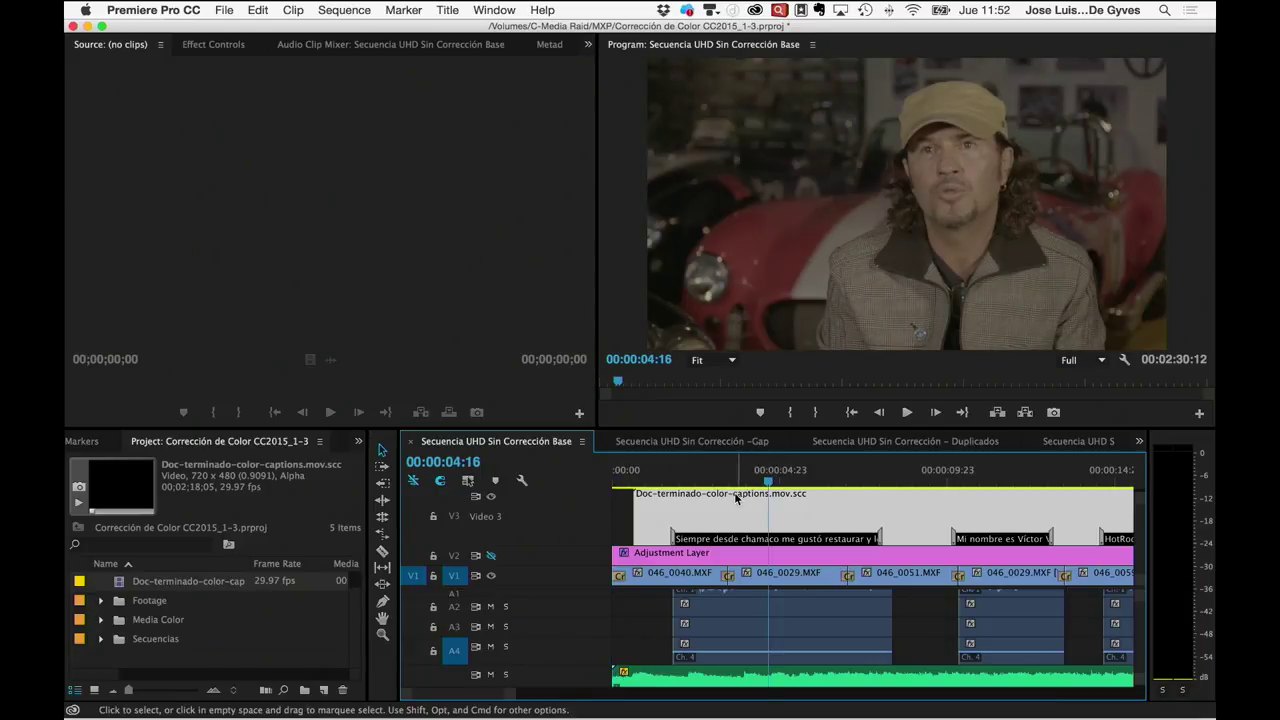
# Enable Captions Display in the Program monitor
pyautogui.click(815, 412)
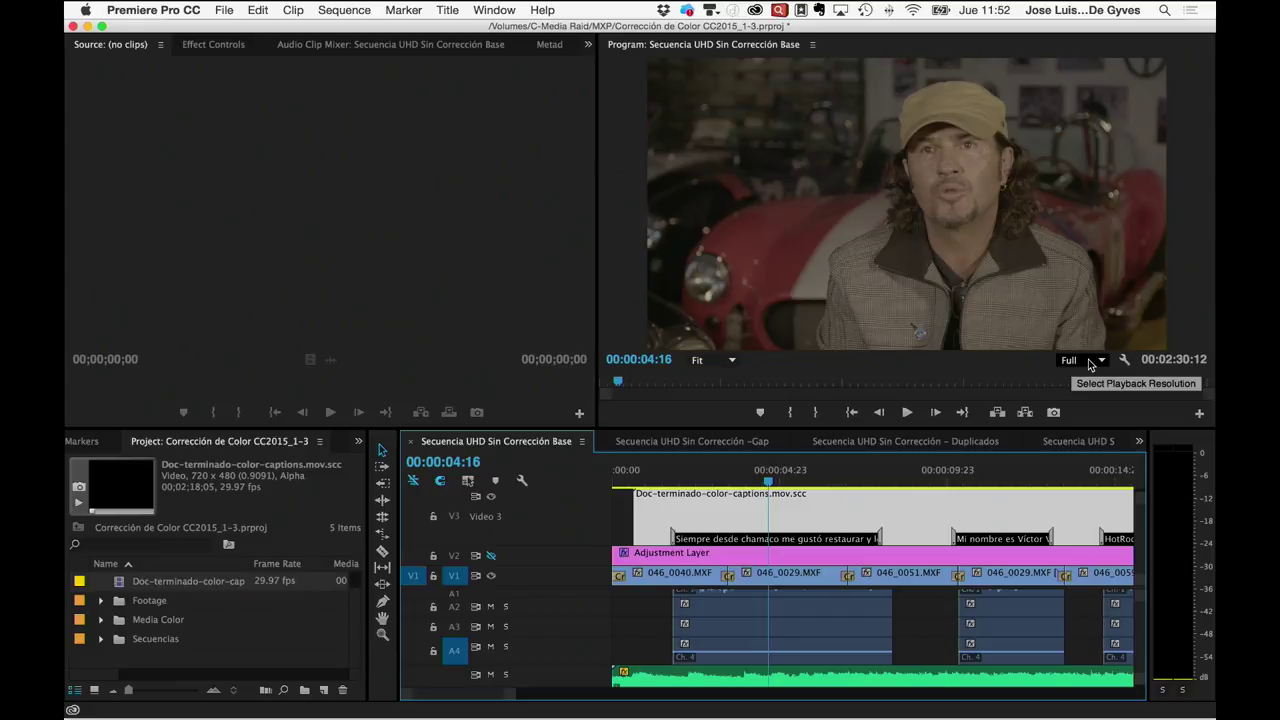
pyautogui.click(1124, 361)
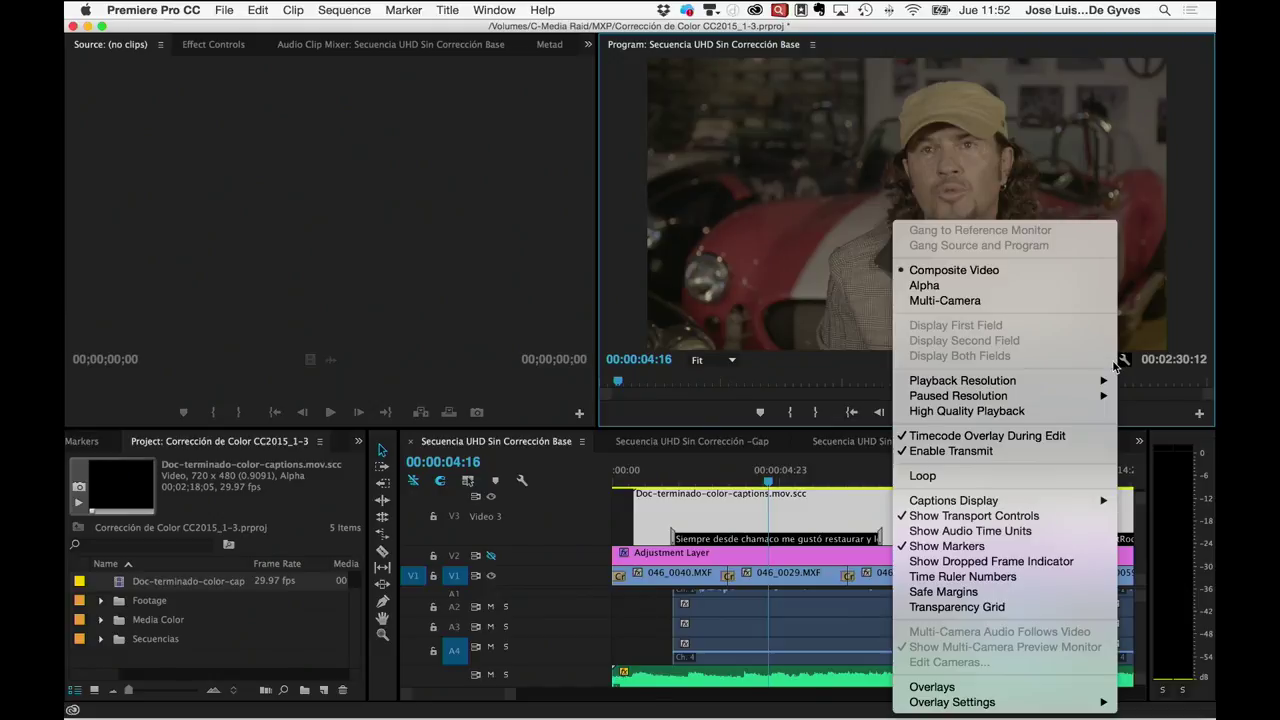
pyautogui.moveTo(984, 502)
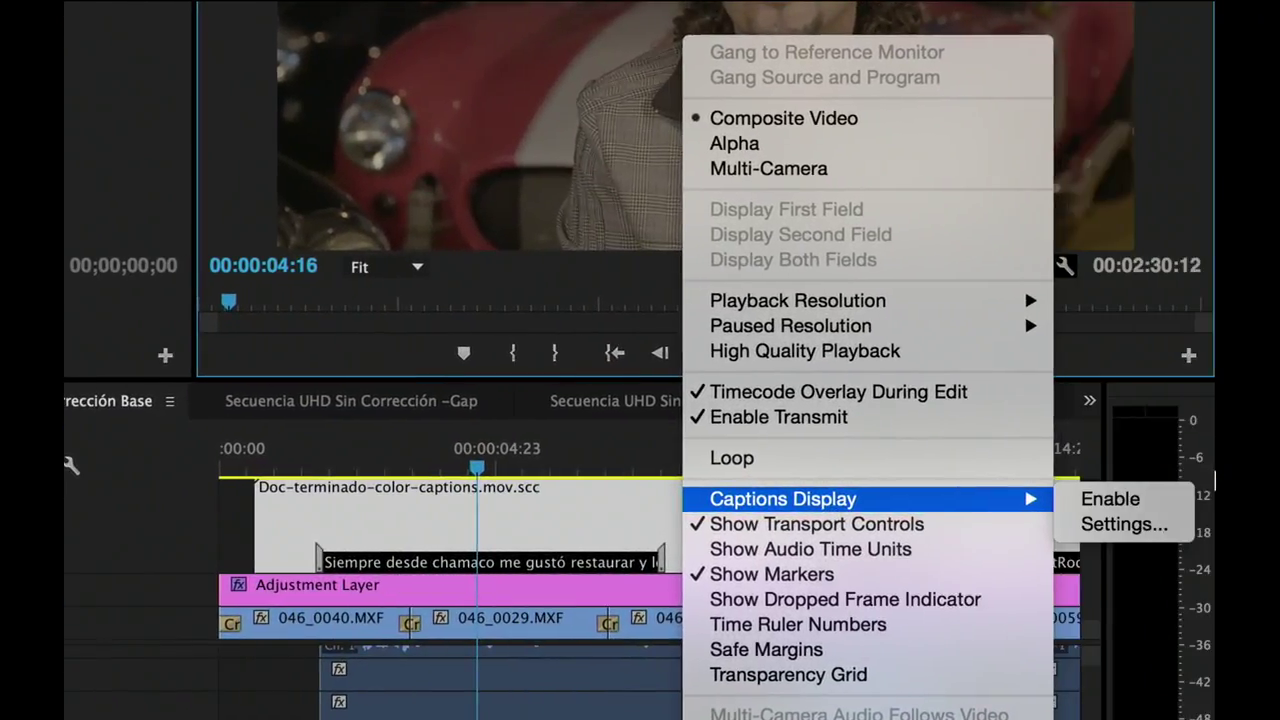
pyautogui.click(1112, 505)
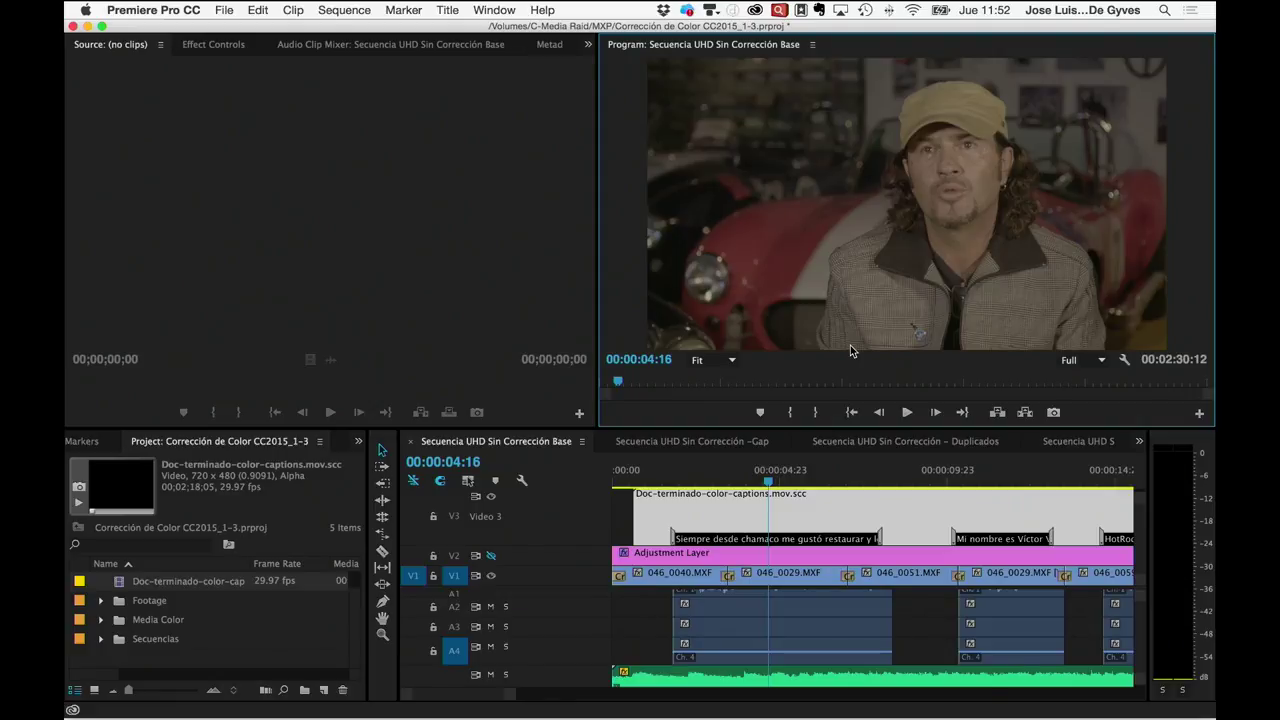
# Open the Program monitor's Captions Display Settings, showing CEA-708 and Stream Service 1
pyautogui.click(1126, 360)
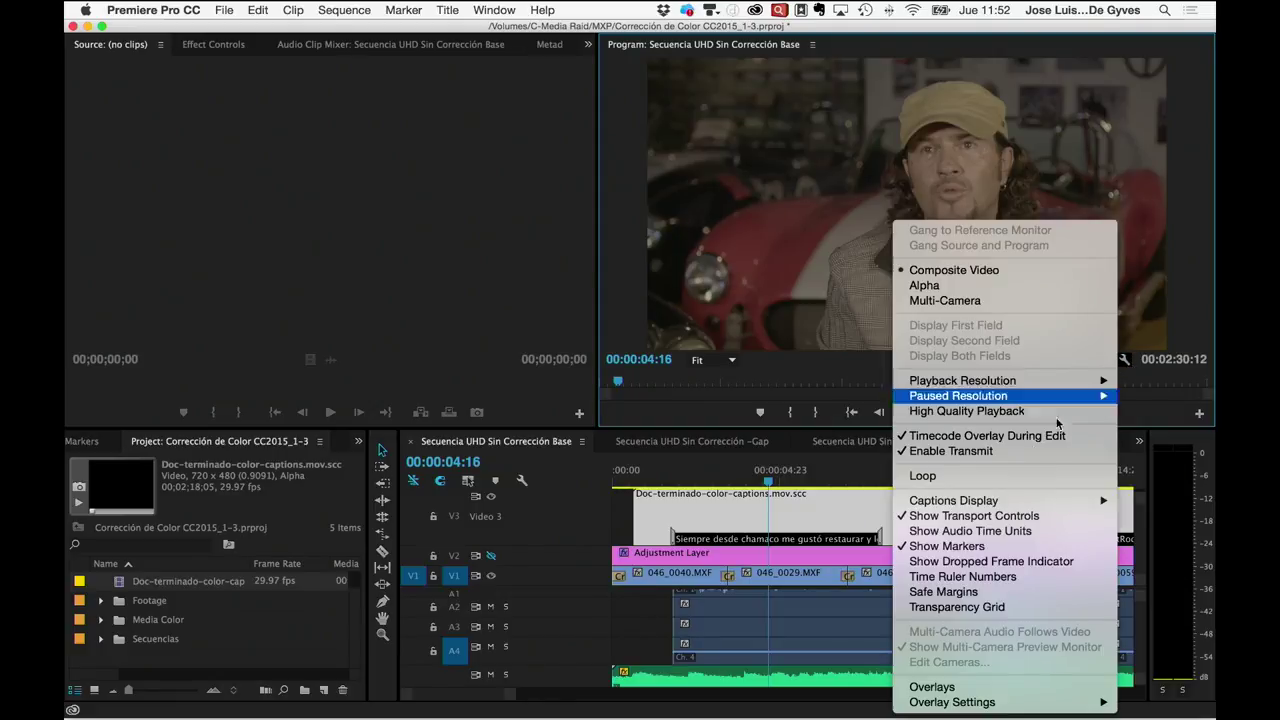
pyautogui.moveTo(1025, 502)
pyautogui.click(1143, 516)
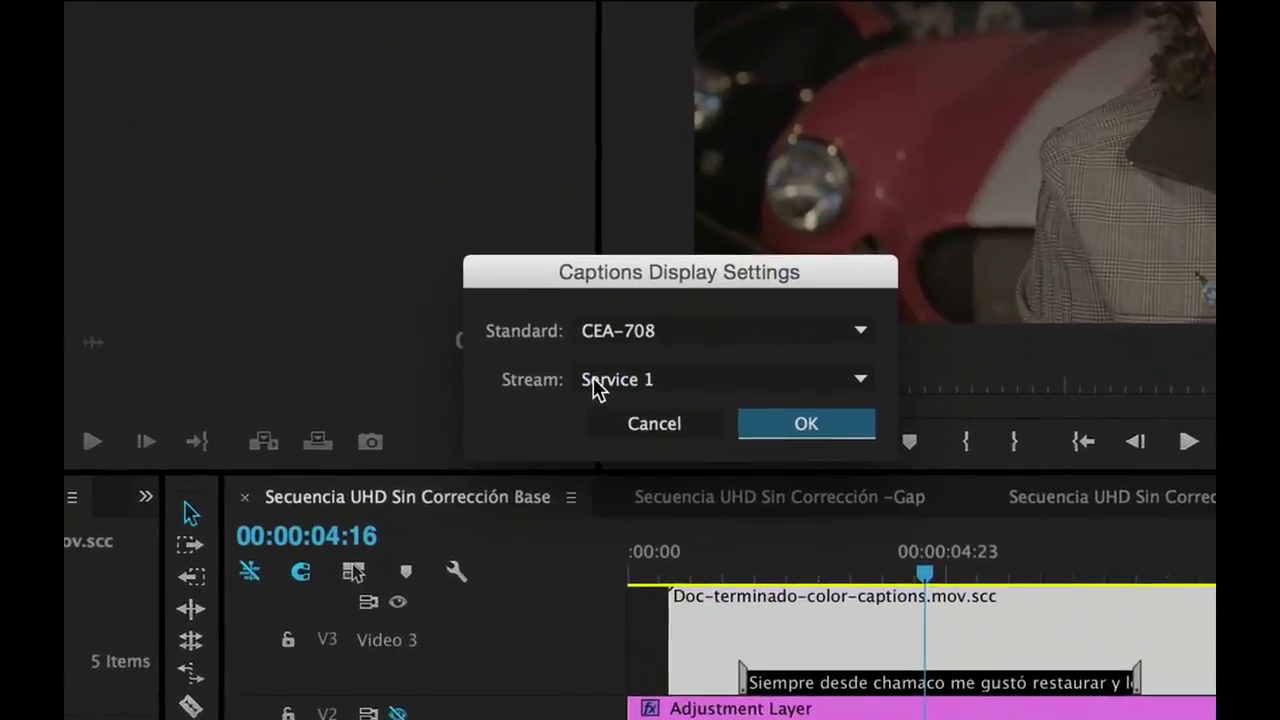
# Set the caption display standard to CEA-608 with stream CC1 and apply it
pyautogui.click(643, 321)
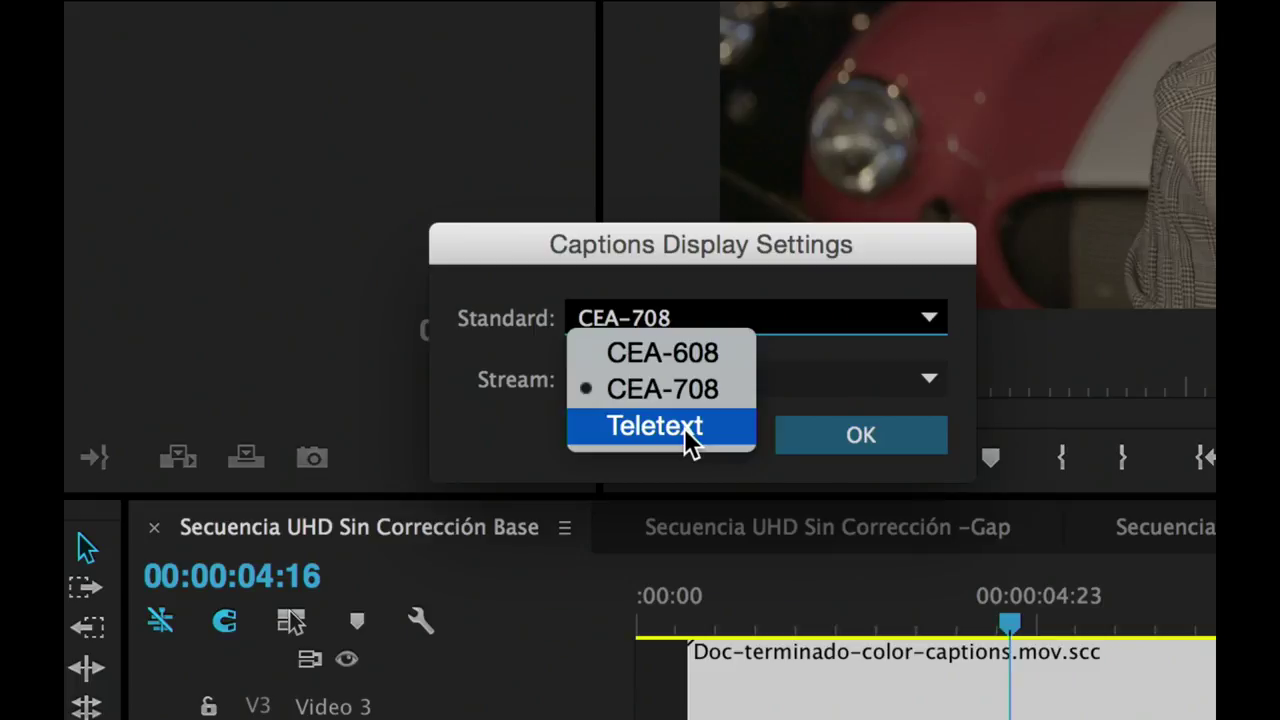
pyautogui.click(701, 363)
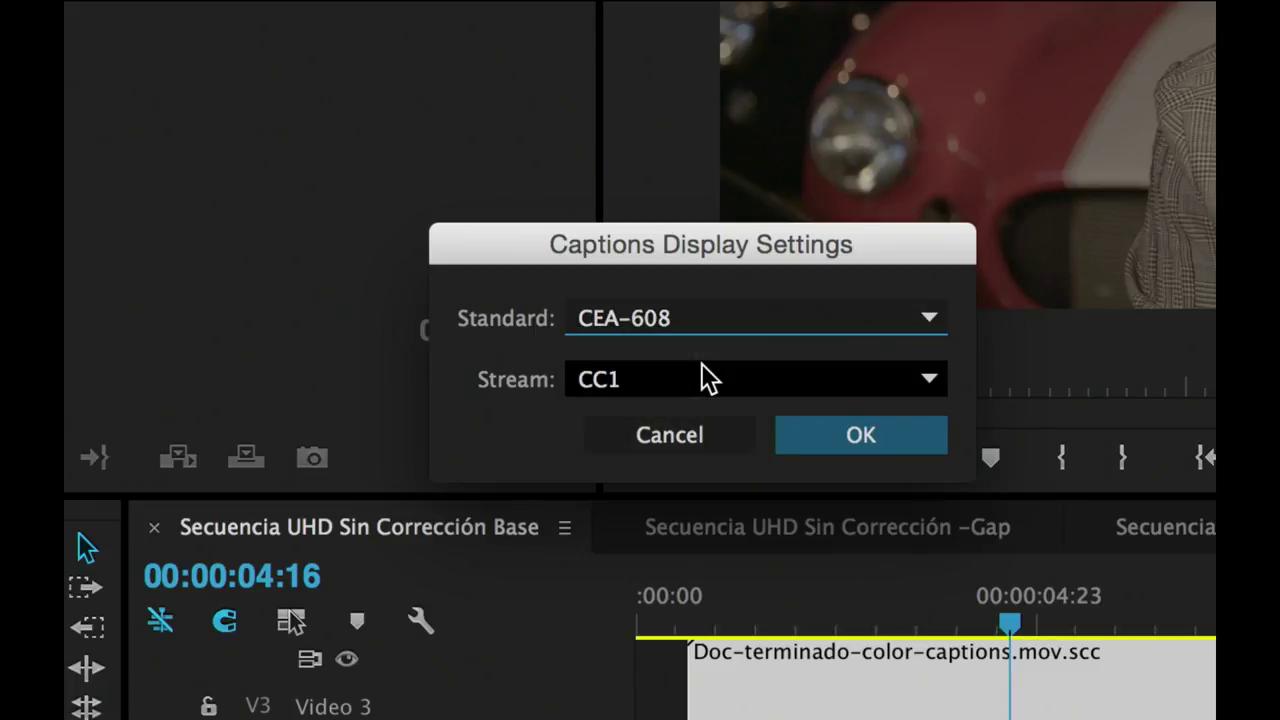
pyautogui.click(847, 380)
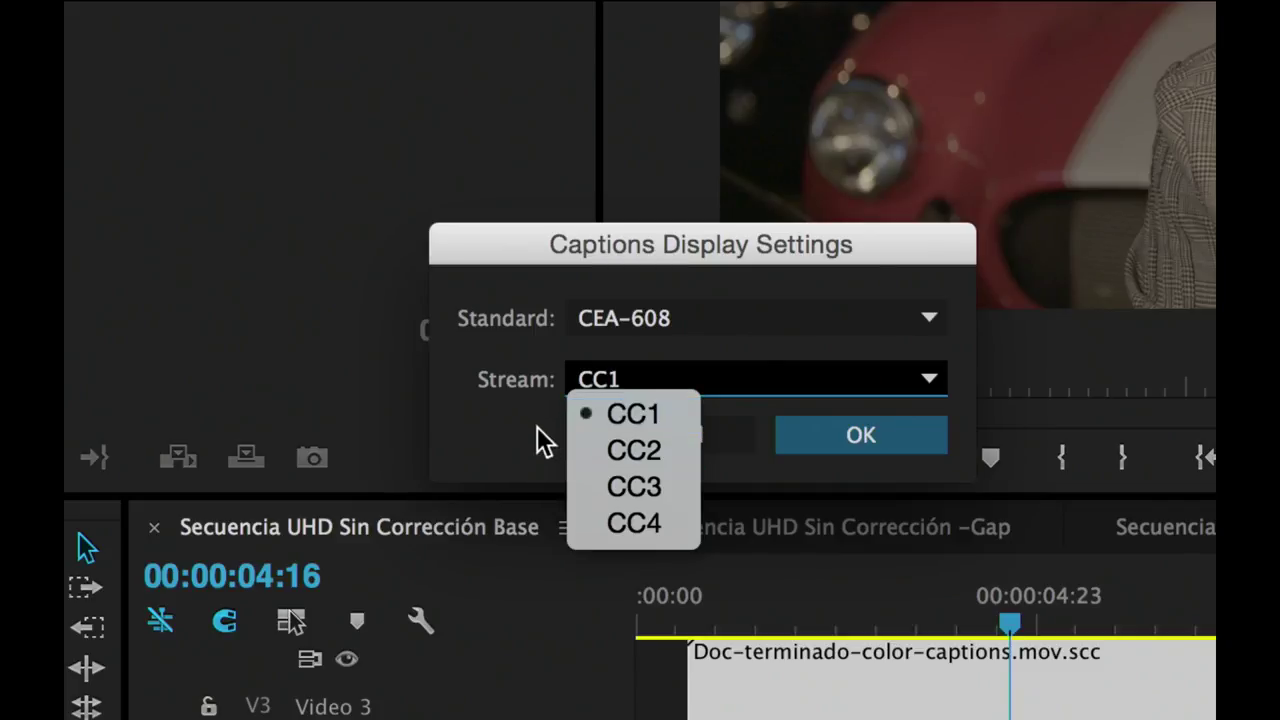
pyautogui.click(548, 420)
pyautogui.click(860, 436)
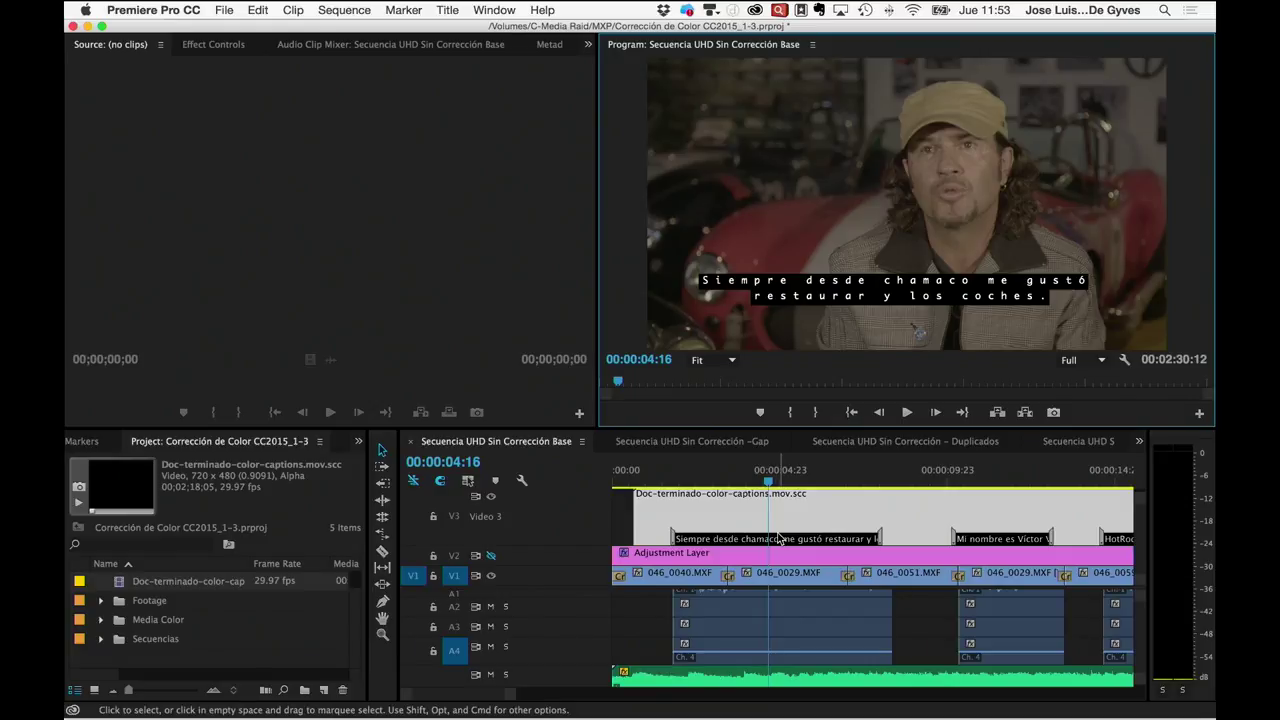
# Scrub from 00:00:07:21 to check the caption's end, then make Audio 1 taller to show its waveform
pyautogui.click(878, 480)
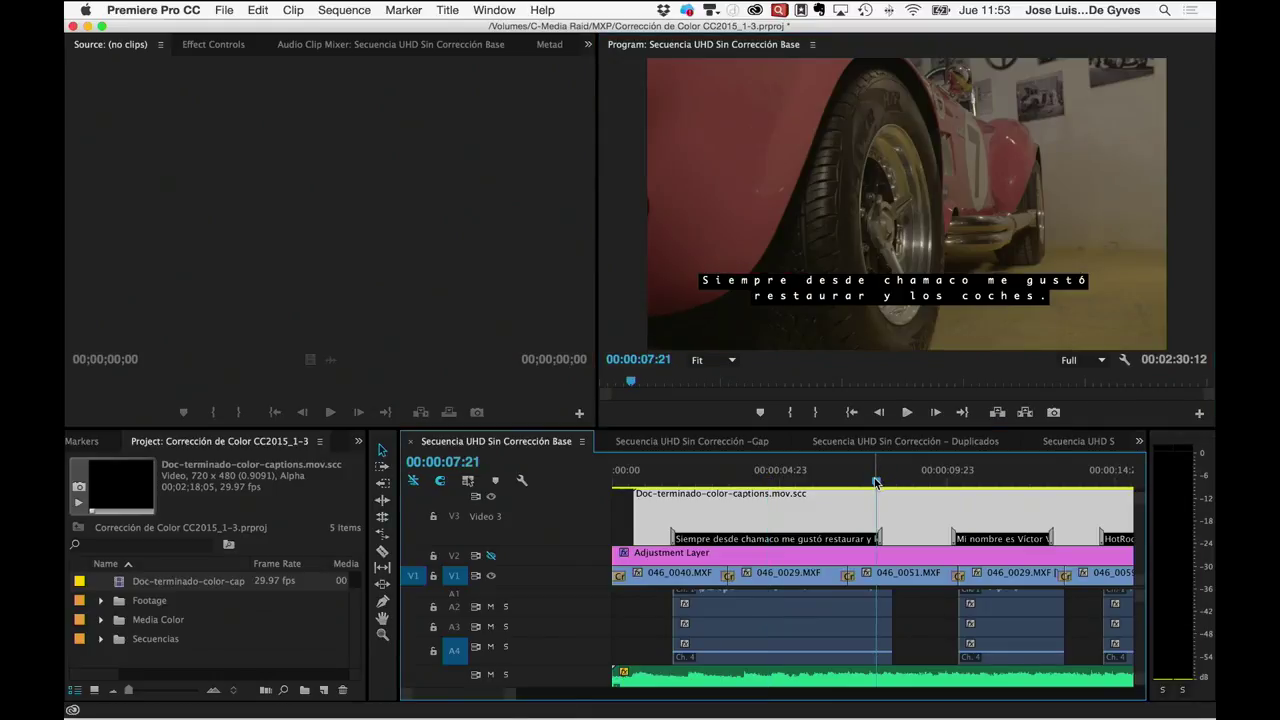
pyautogui.moveTo(876, 483); pyautogui.dragTo(892, 483)
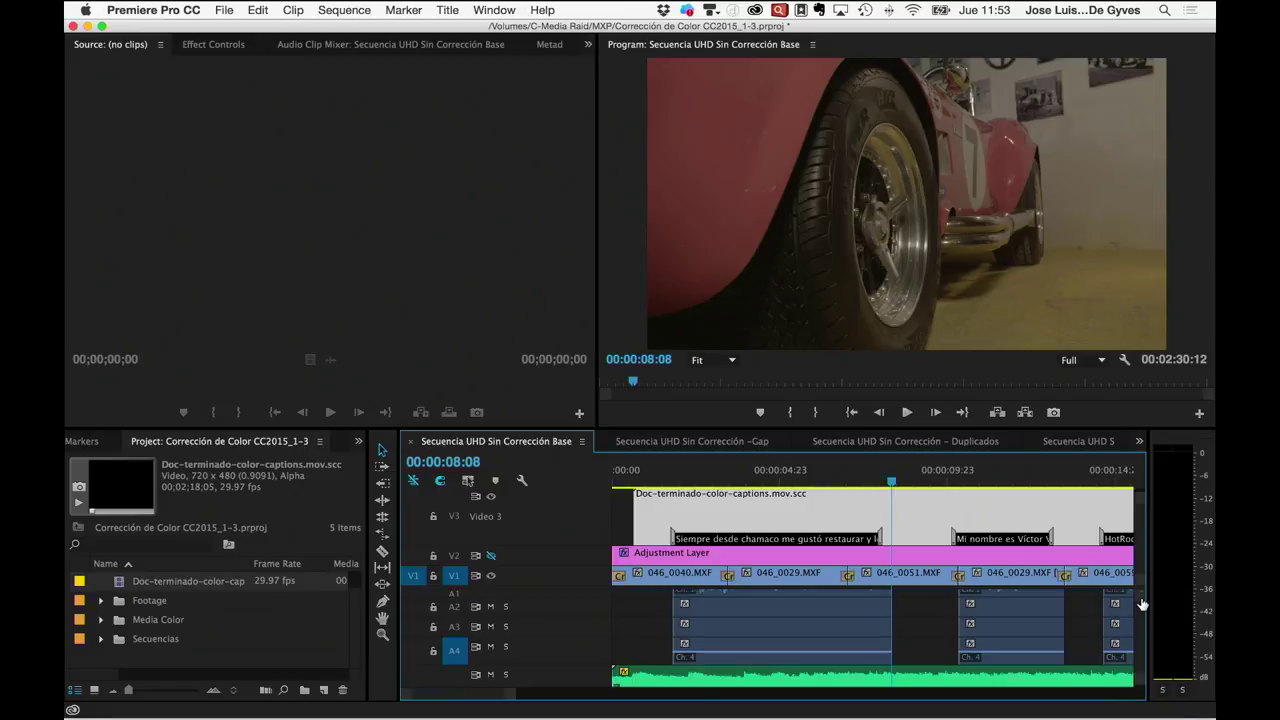
pyautogui.scroll(2, 1143, 604)
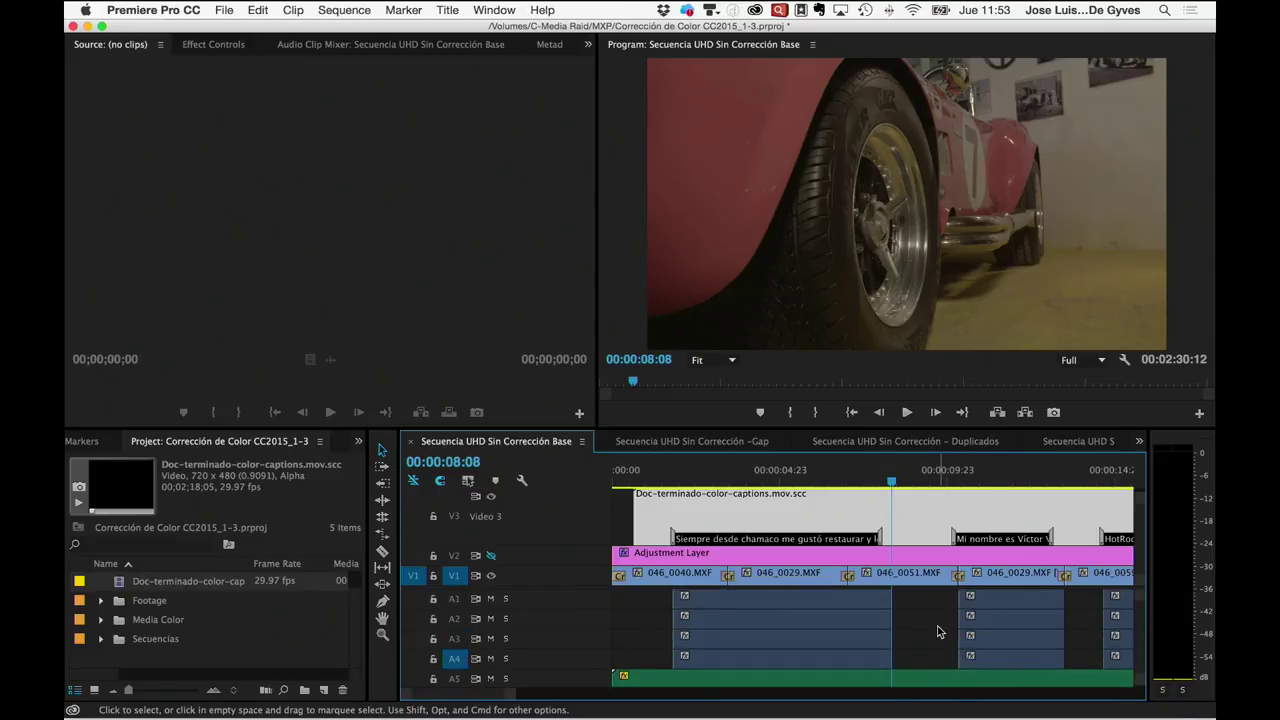
pyautogui.hscroll(2, 938, 631)
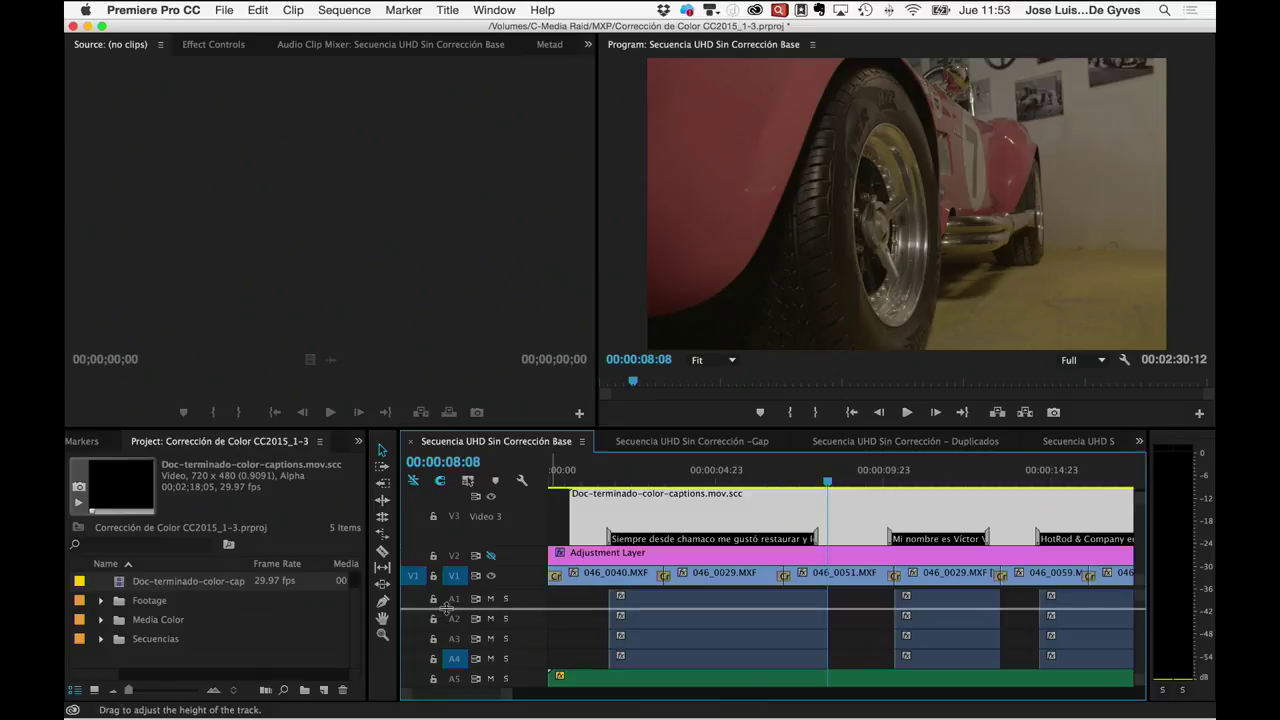
pyautogui.moveTo(447, 609); pyautogui.dragTo(447, 633)
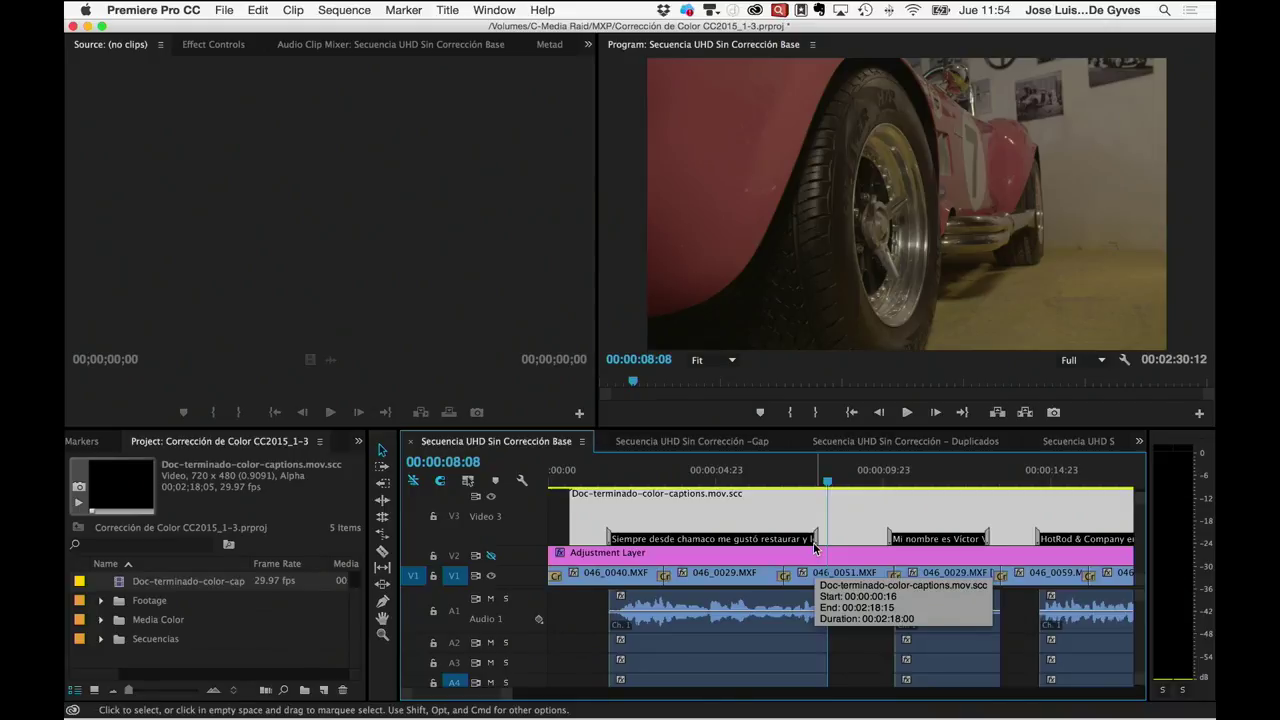
pyautogui.click(493, 12)
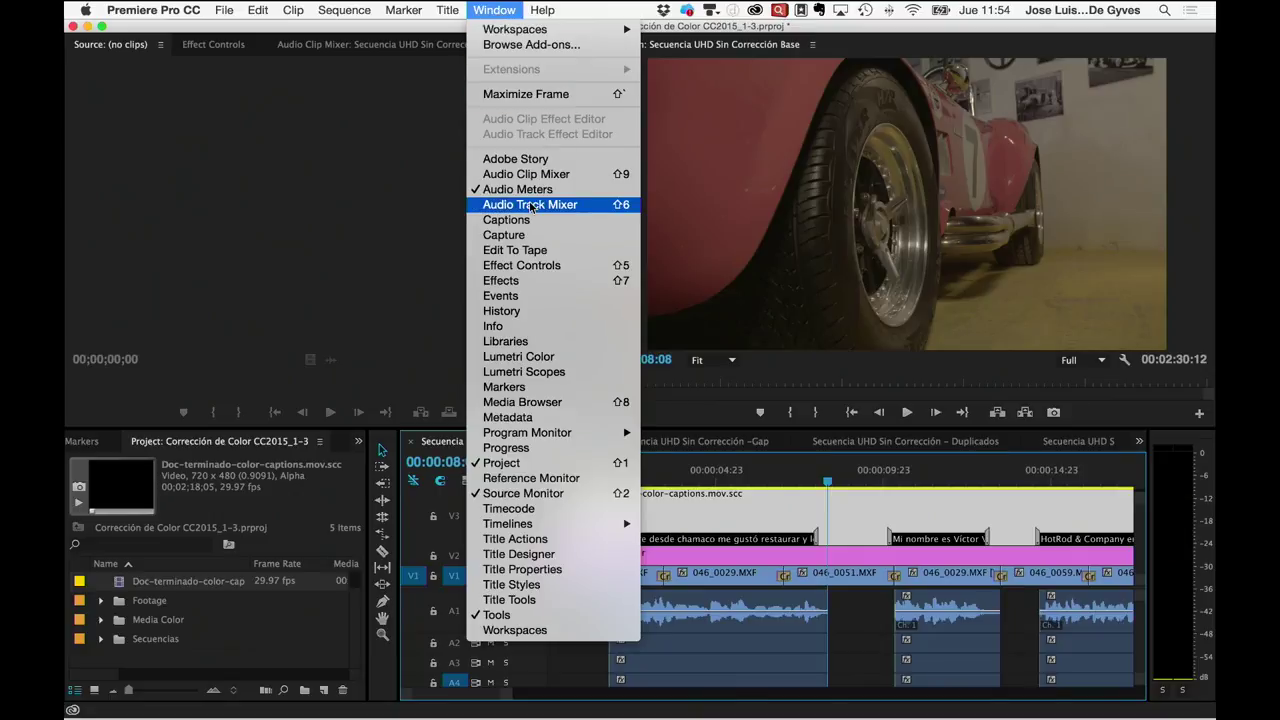
# Open the Captions panel and load the V3 caption clip's CEA-608 CC1 captions into it
pyautogui.click(529, 220)
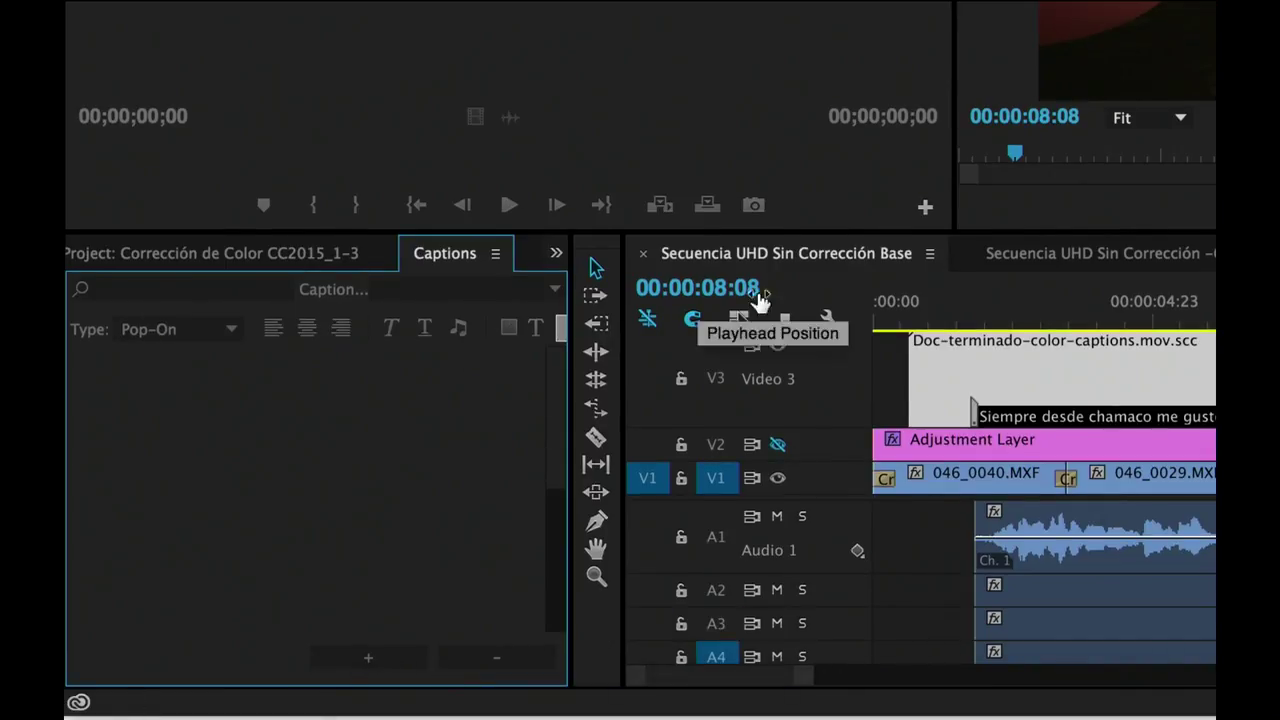
pyautogui.doubleClick(1005, 370)
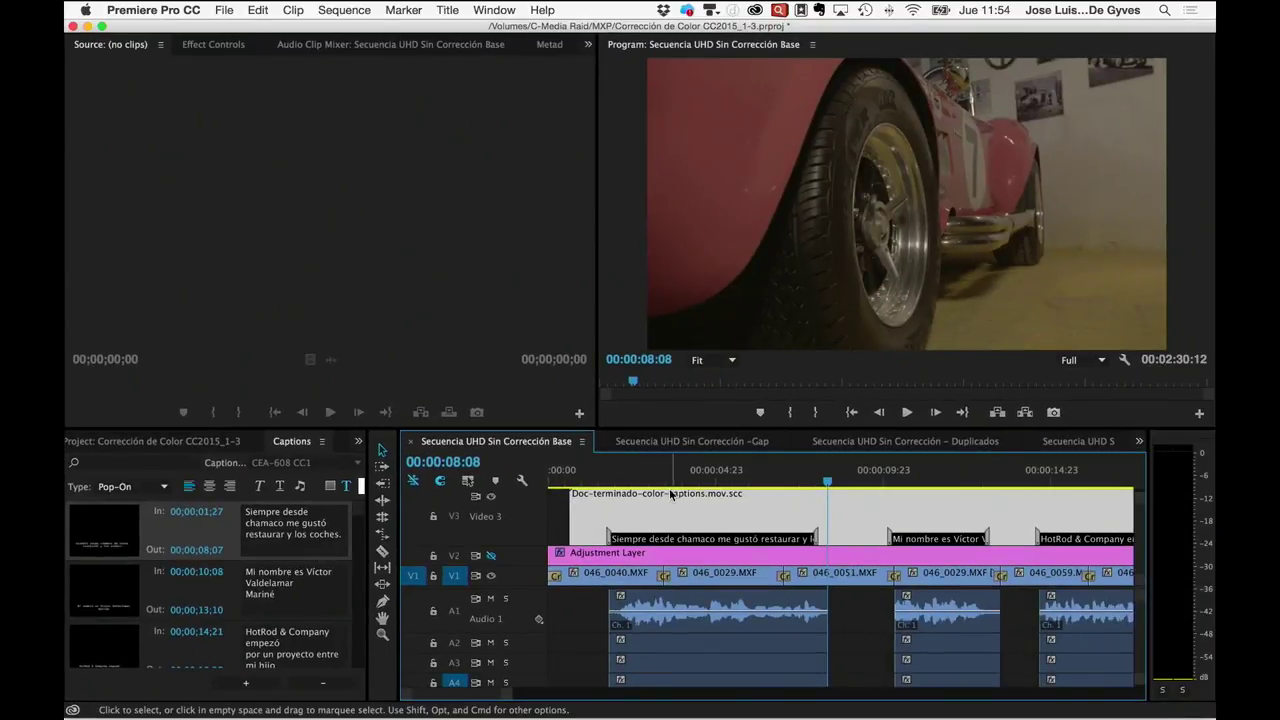
# Set the first caption's out time to 00;00;08;08 and extend its clip edge on V3 to match
pyautogui.click(675, 474)
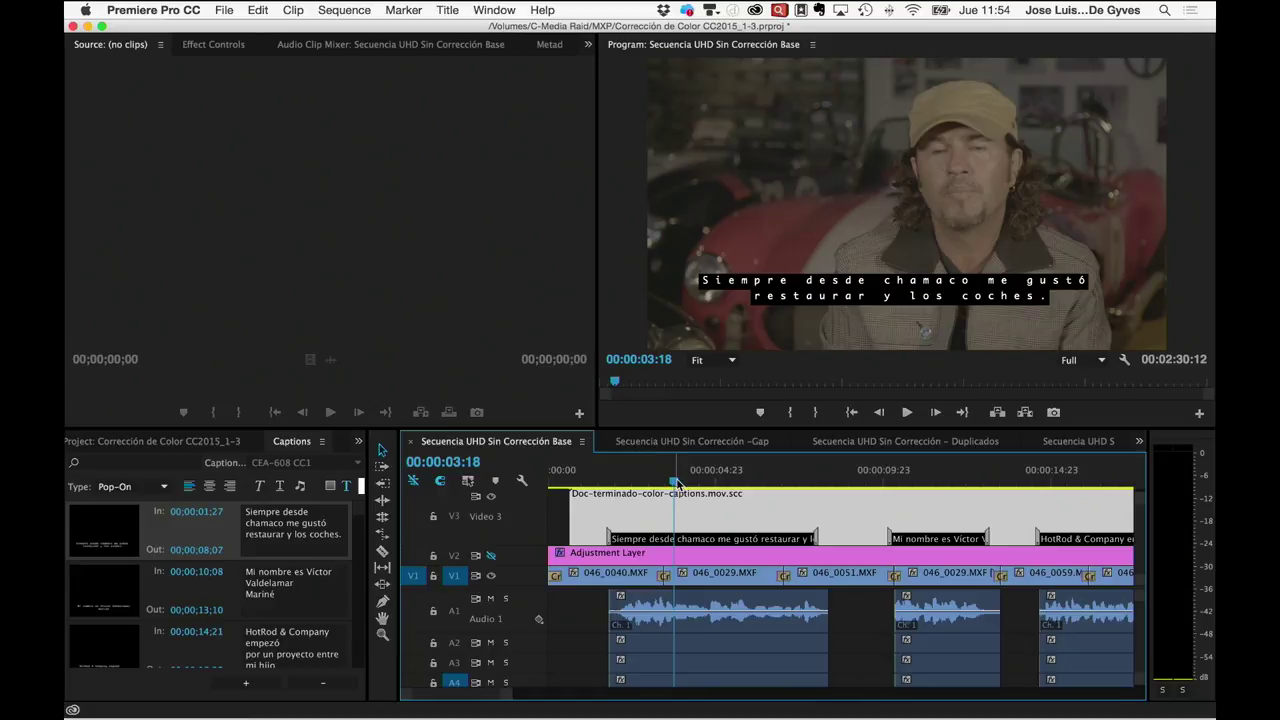
pyautogui.moveTo(681, 484); pyautogui.dragTo(831, 487)
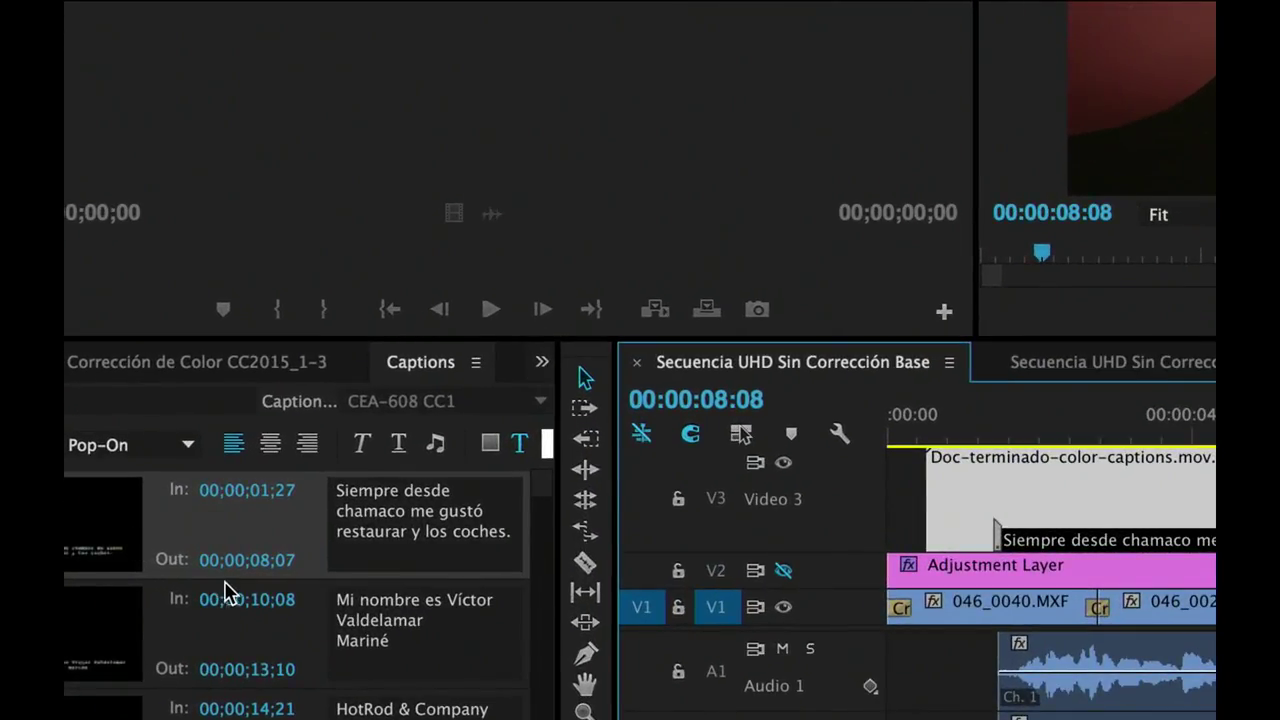
pyautogui.click(285, 568)
pyautogui.click(291, 560)
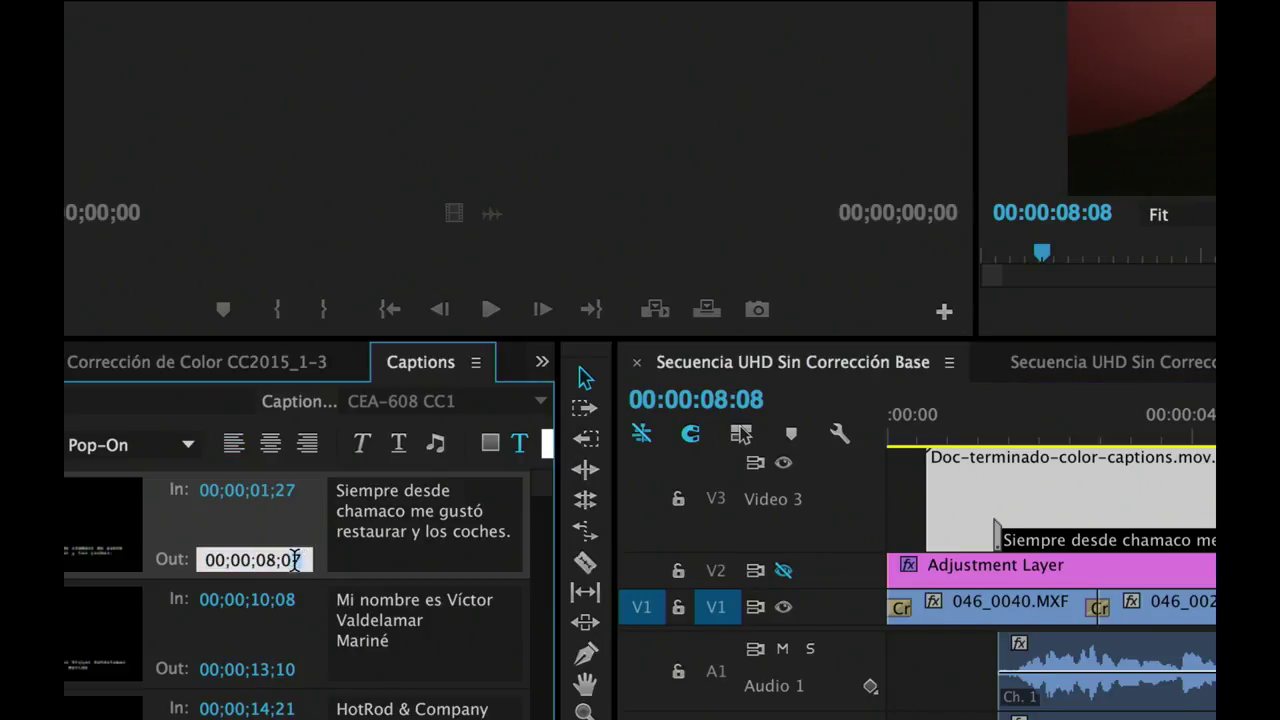
pyautogui.press('BackSpace')
pyautogui.write('8')
pyautogui.press('Return')
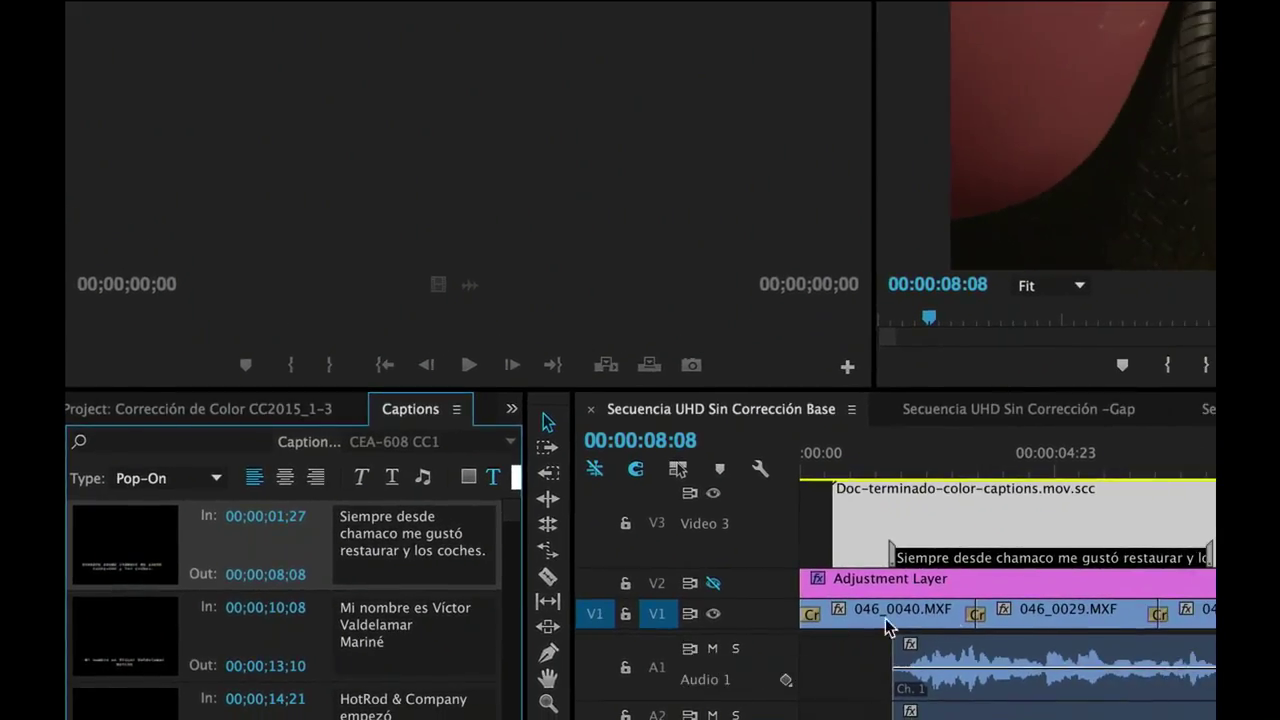
pyautogui.scroll(-3, 1154, 630)
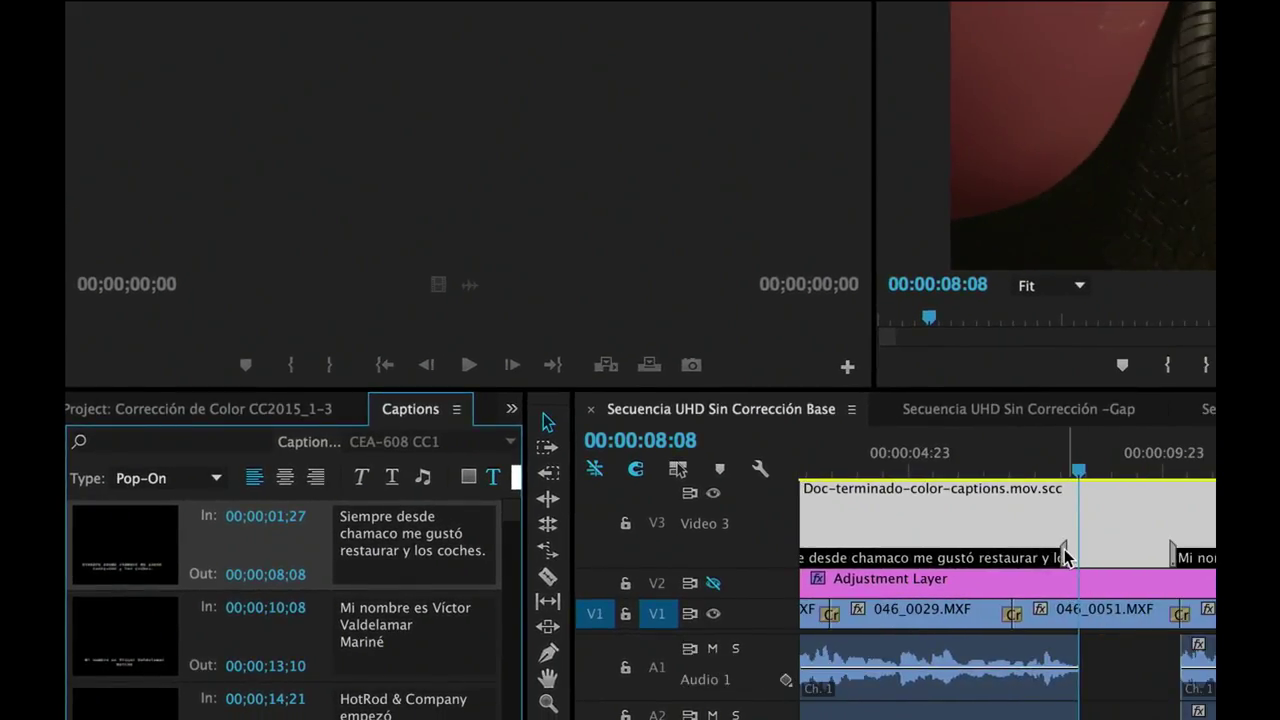
pyautogui.moveTo(1066, 557); pyautogui.dragTo(1080, 558)
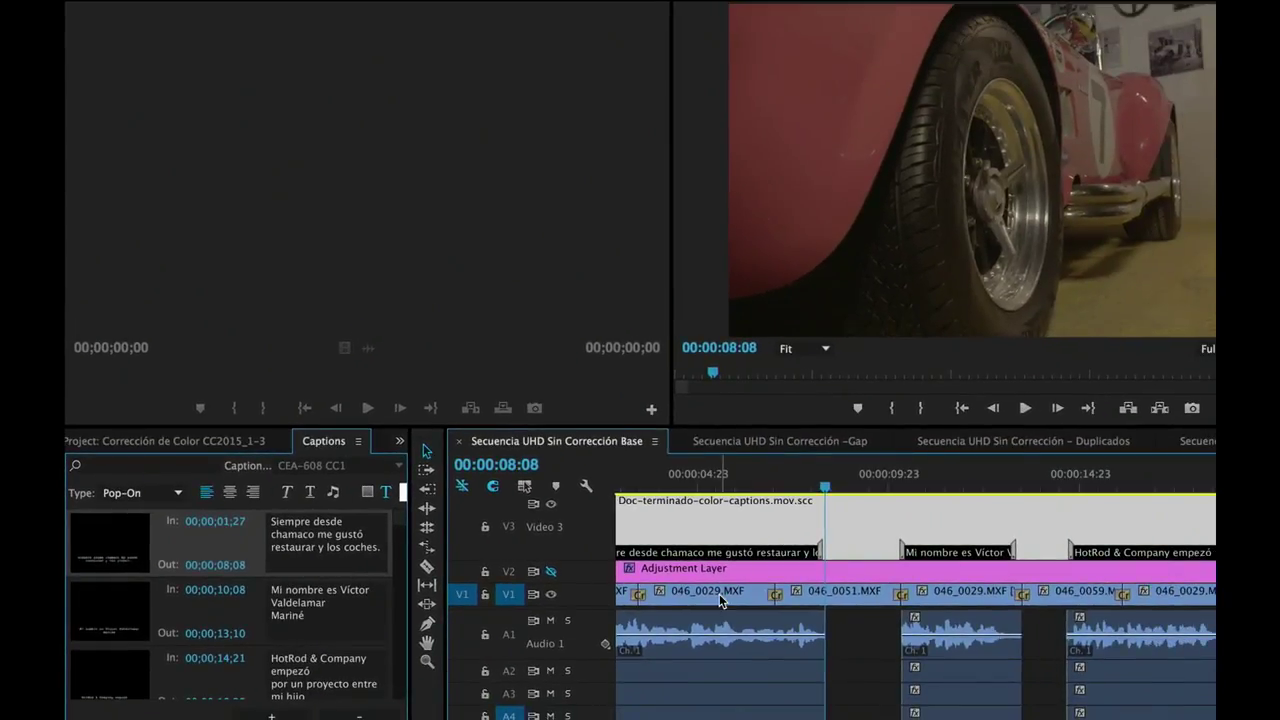
pyautogui.scroll(2, 719, 597)
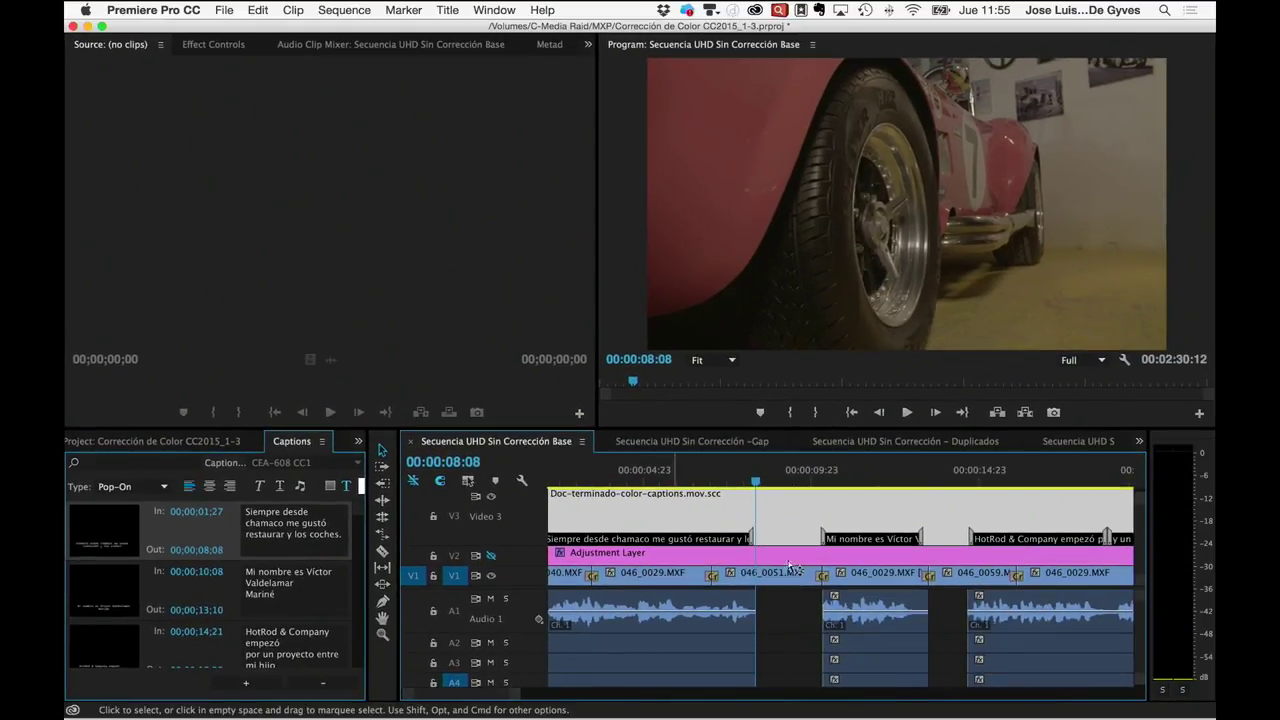
# Edit the second caption's text so Mariné reads Marine
pyautogui.click(866, 481)
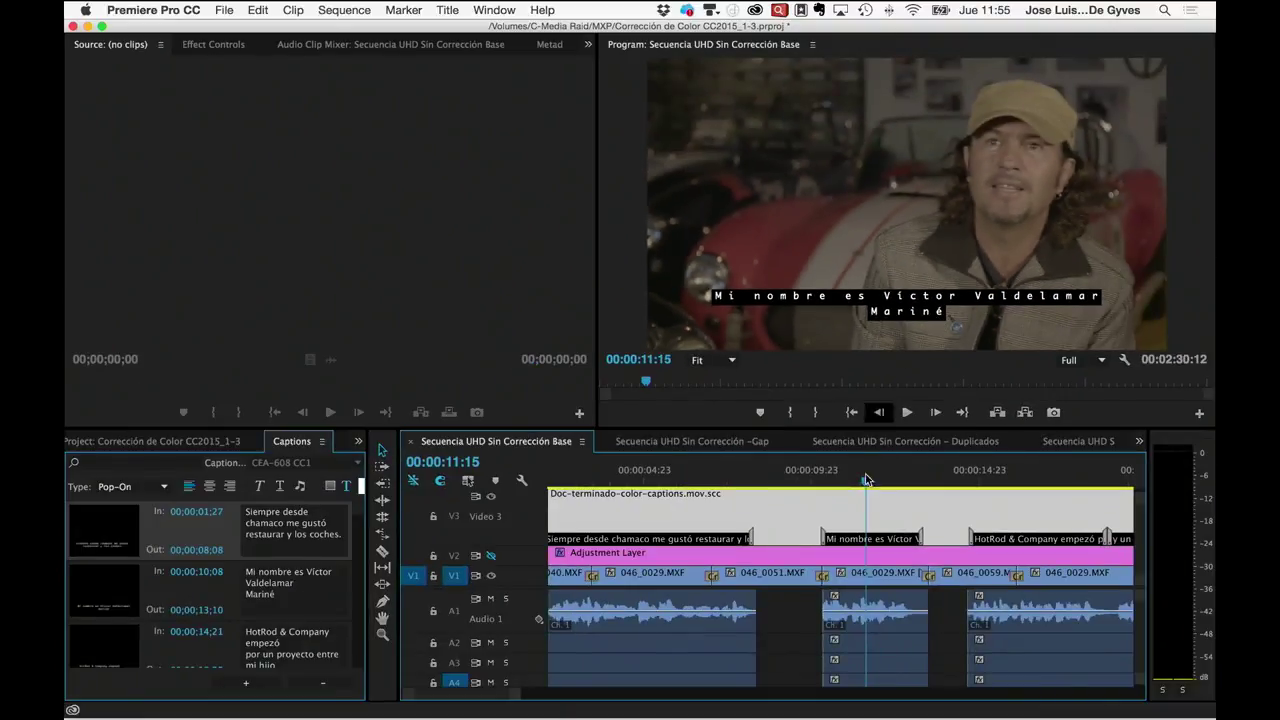
pyautogui.click(274, 594)
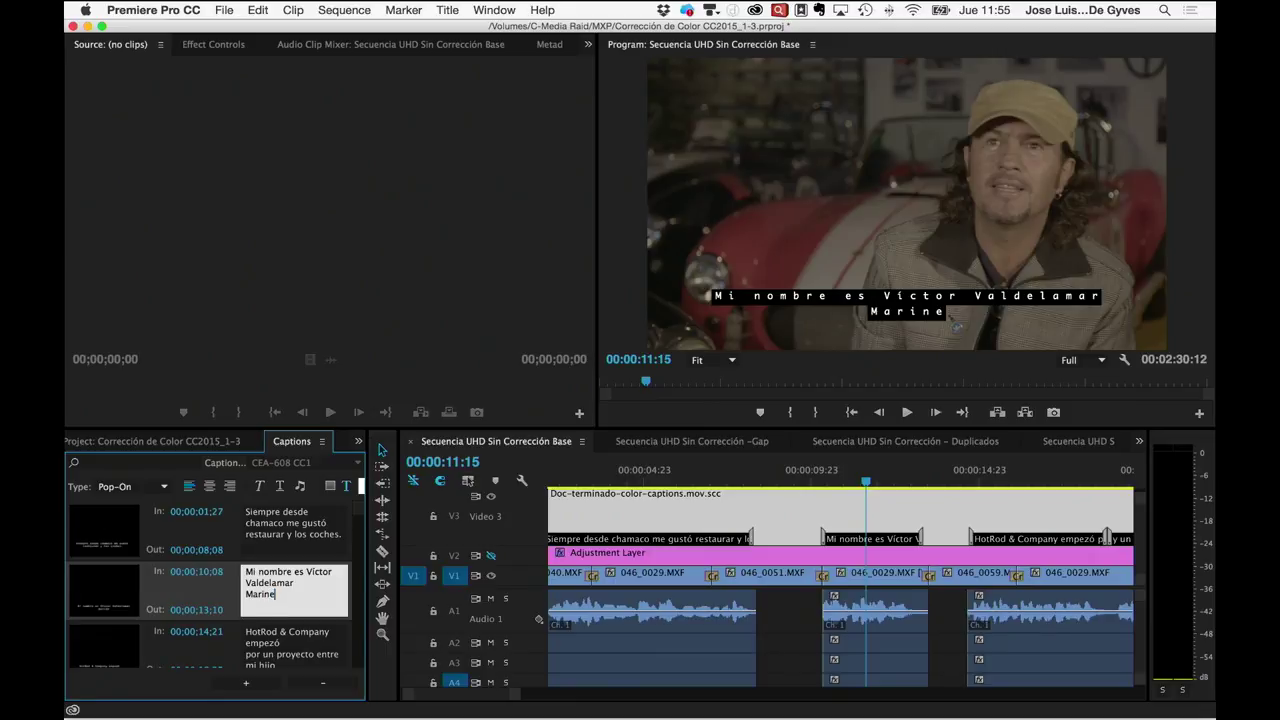
pyautogui.press('Return')
pyautogui.press('BackSpace')
pyautogui.click(790, 610)
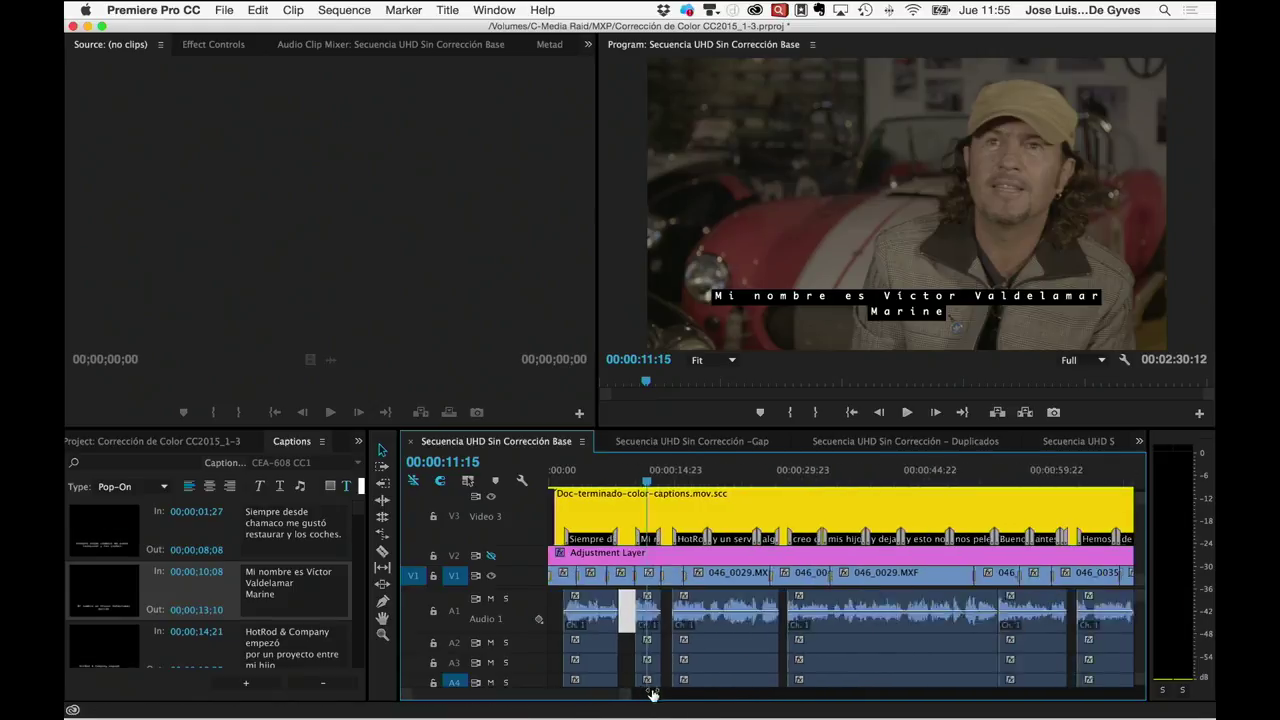
# Zoom the timeline out, save the project, and delete the SCC caption clip from V3
pyautogui.moveTo(512, 700); pyautogui.dragTo(735, 694)
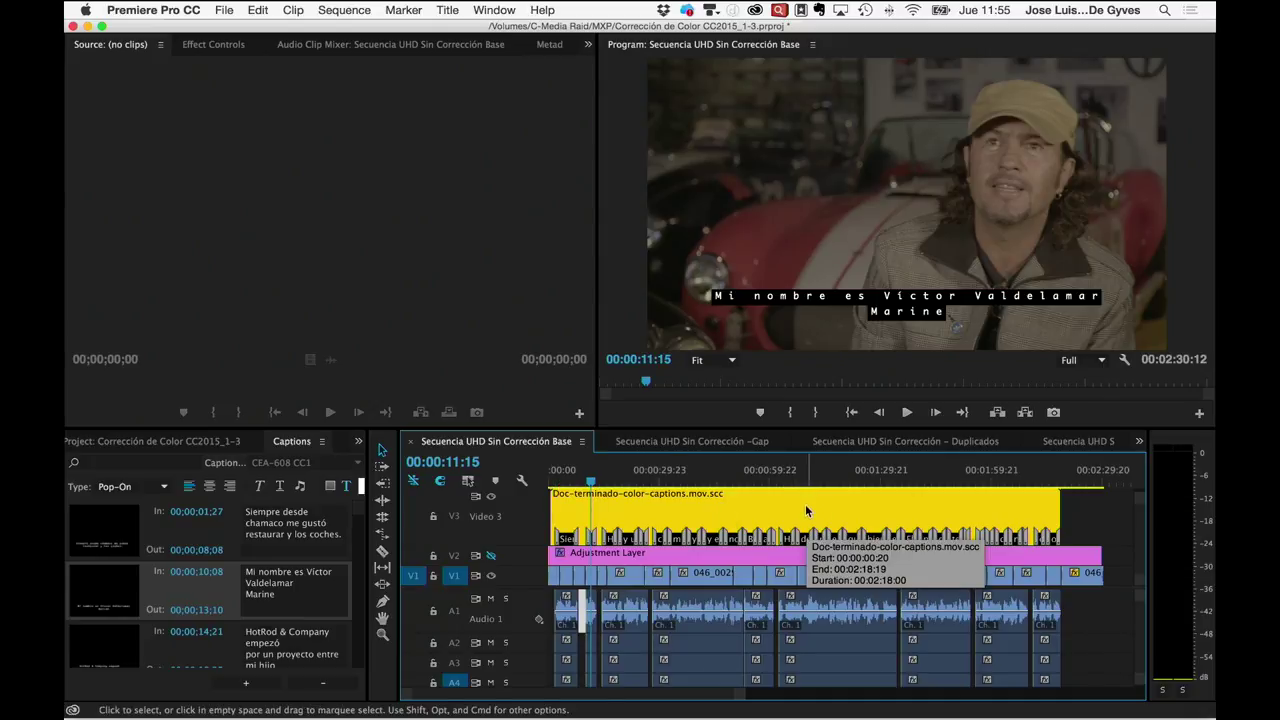
pyautogui.hotkey('ctrl', 's')
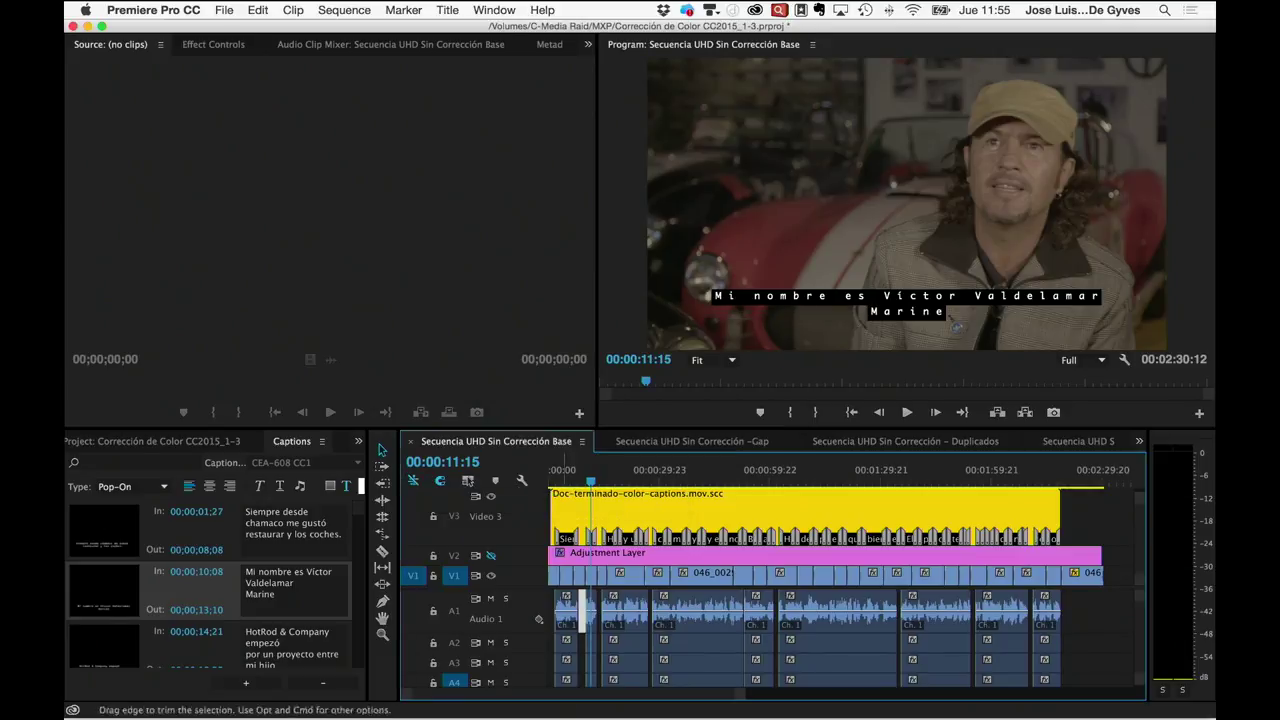
pyautogui.click(735, 496)
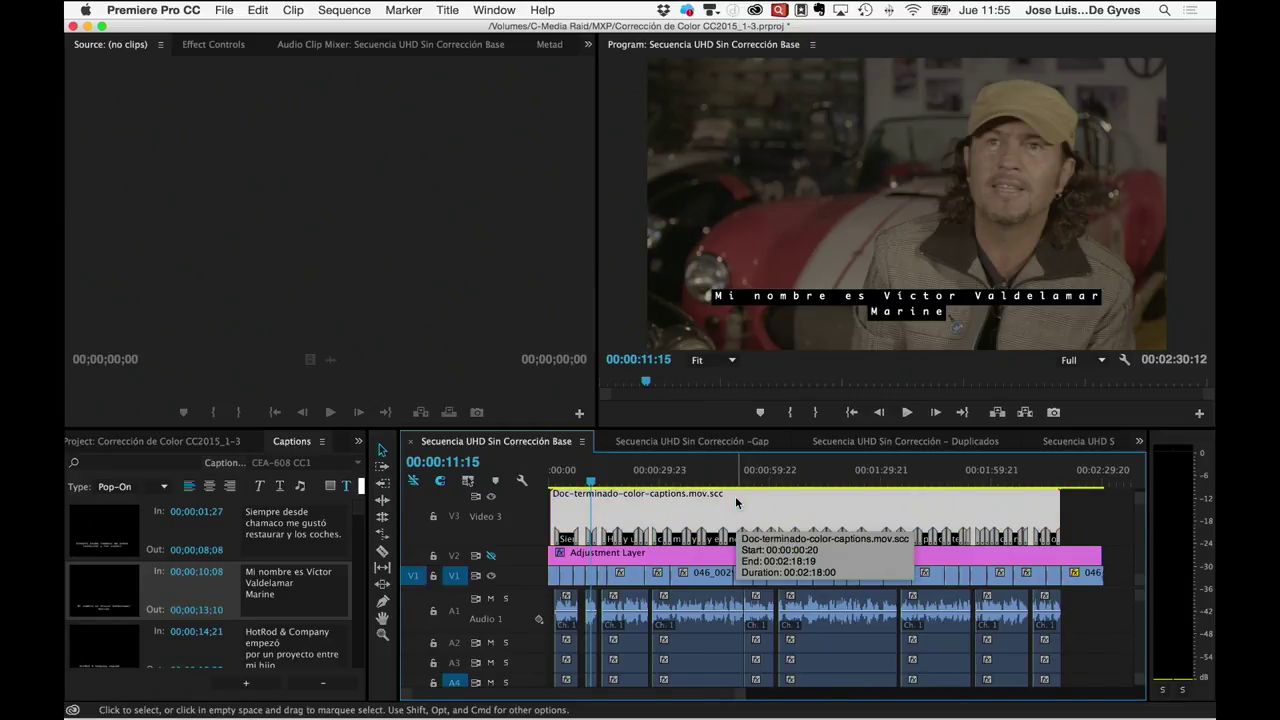
pyautogui.press('Delete')
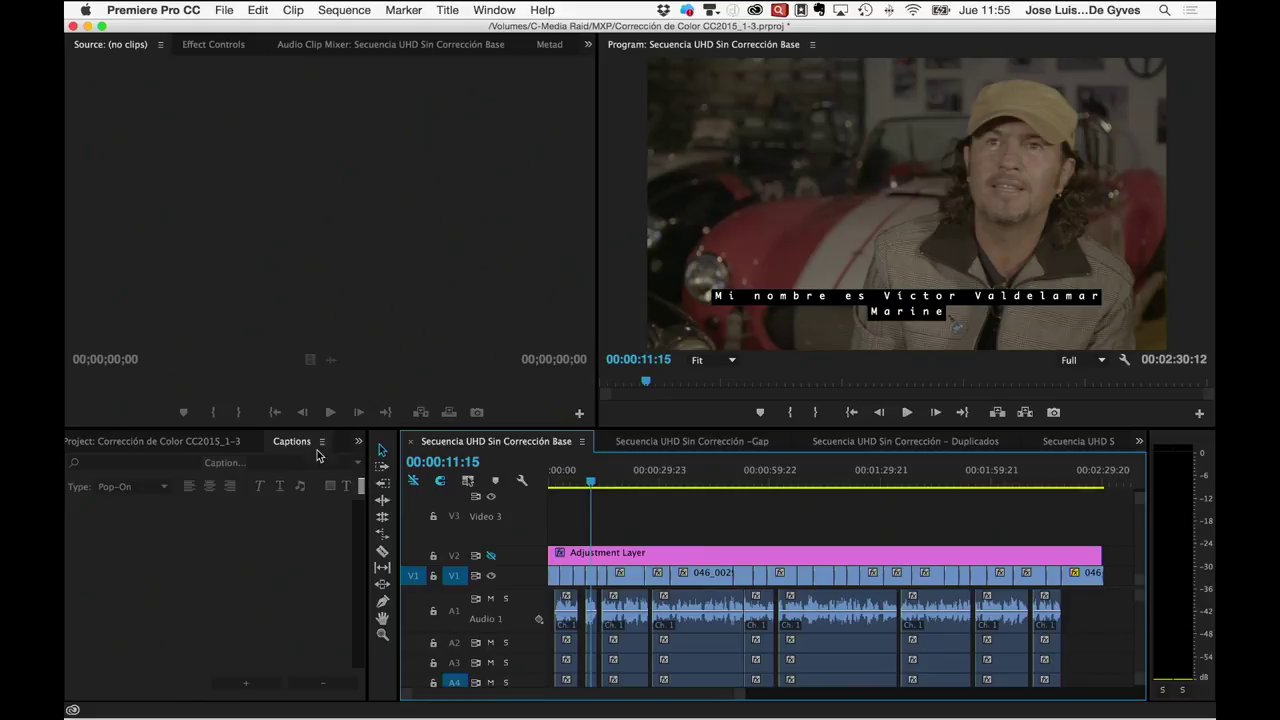
# Create a new CEA-608 CC1 captions item at 3840x2160, 23.976 fps in the Project panel
pyautogui.click(358, 441)
pyautogui.click(390, 516)
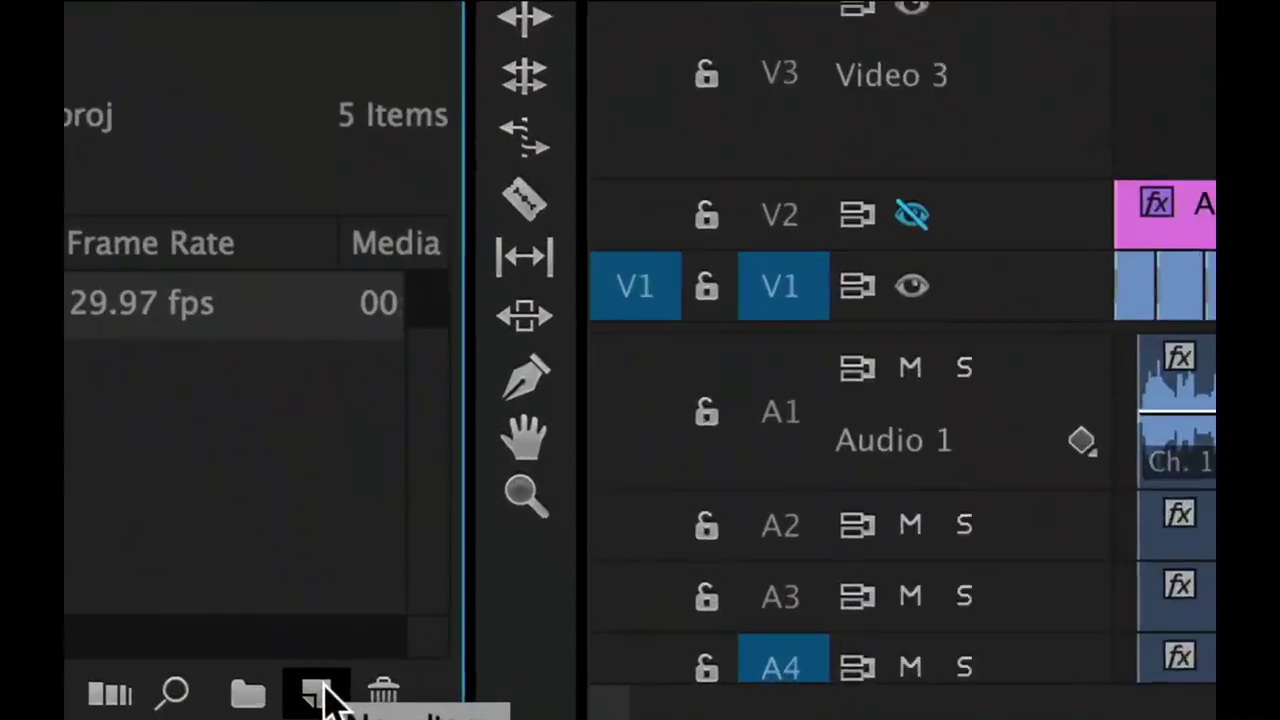
pyautogui.click(323, 690)
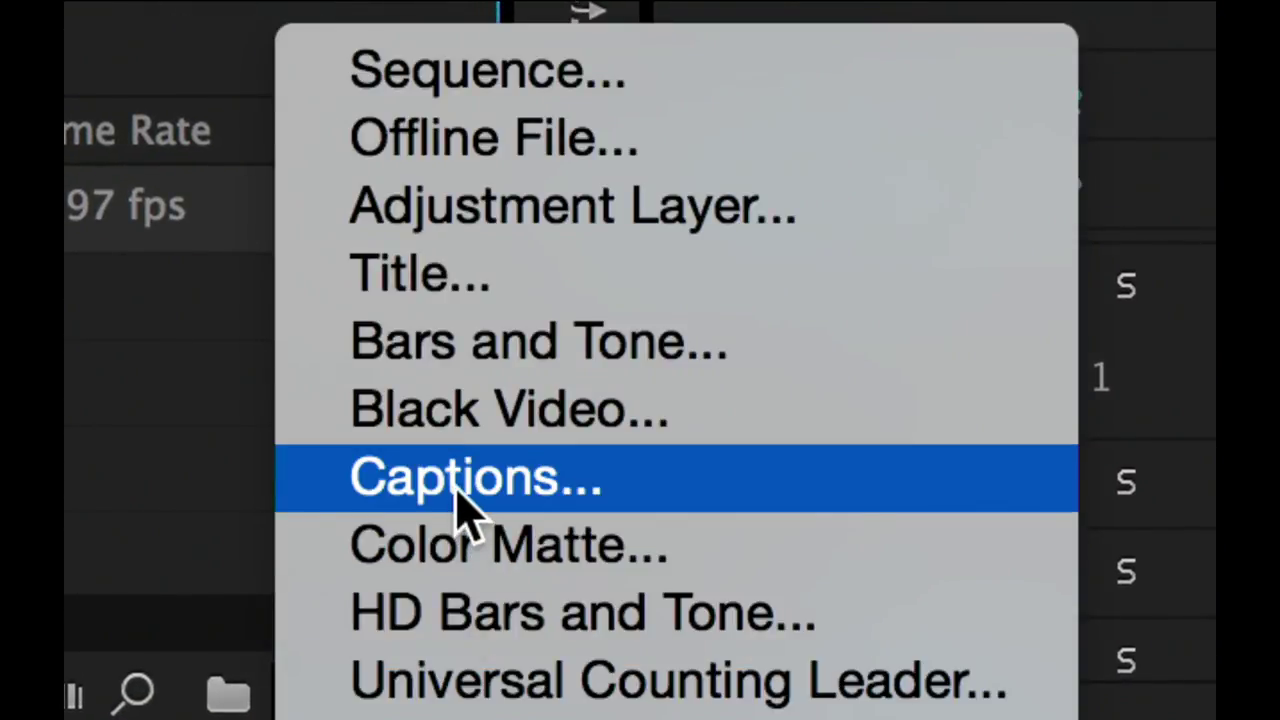
pyautogui.click(465, 505)
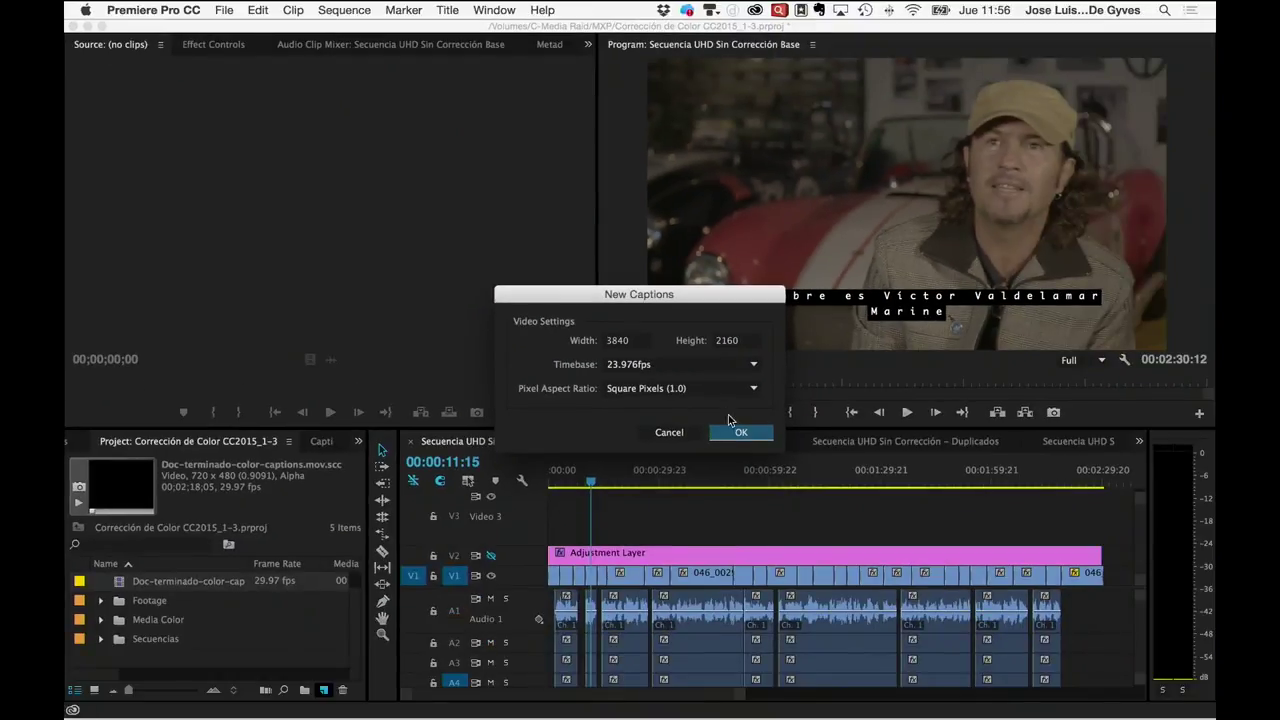
pyautogui.click(737, 437)
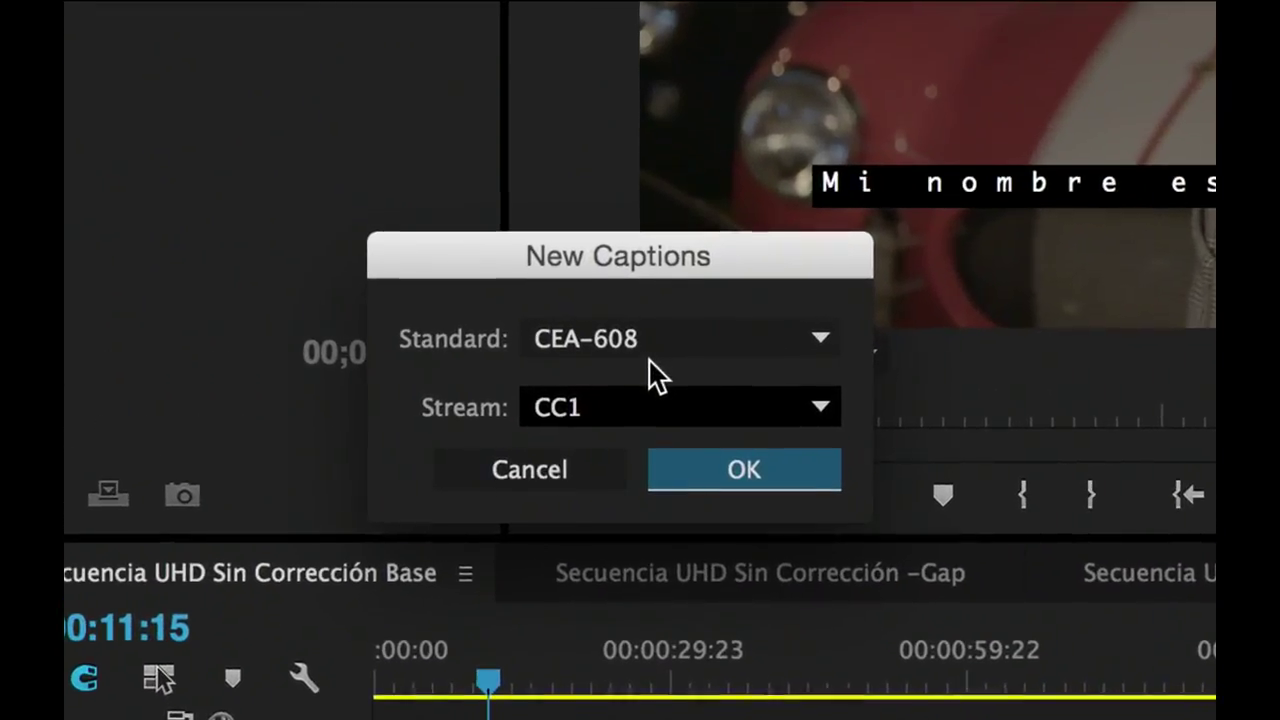
pyautogui.click(646, 338)
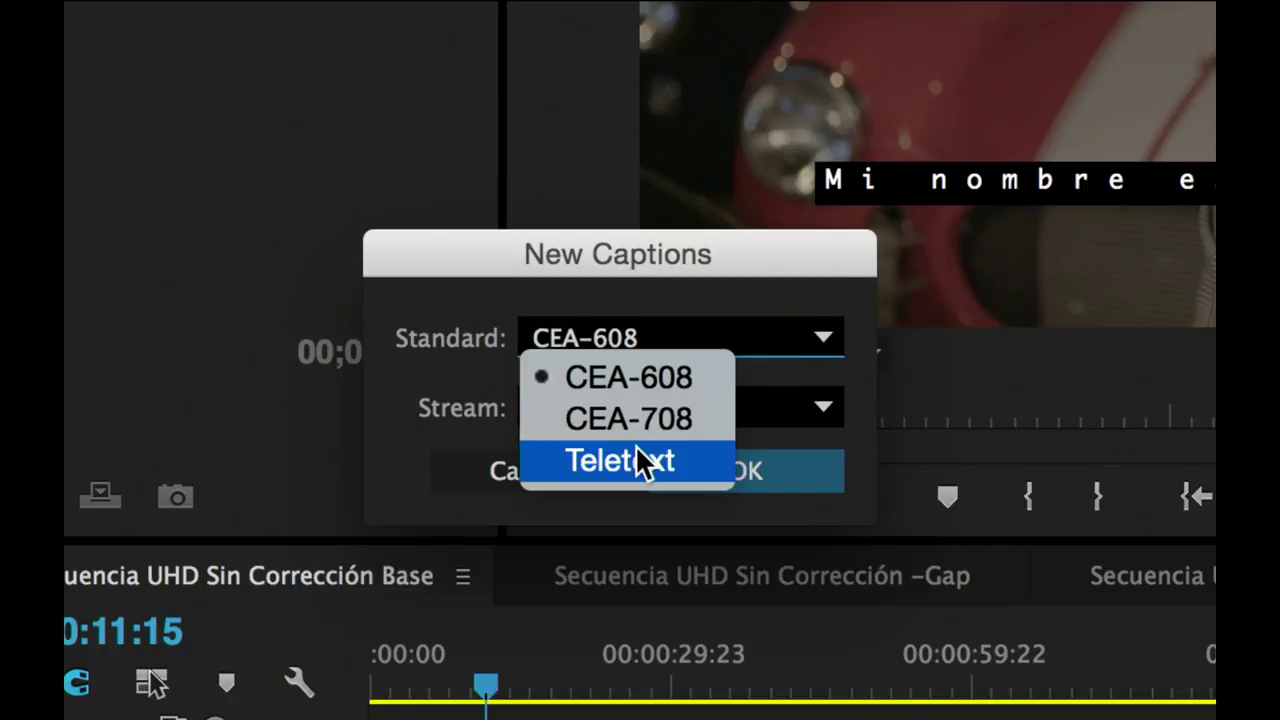
pyautogui.click(707, 263)
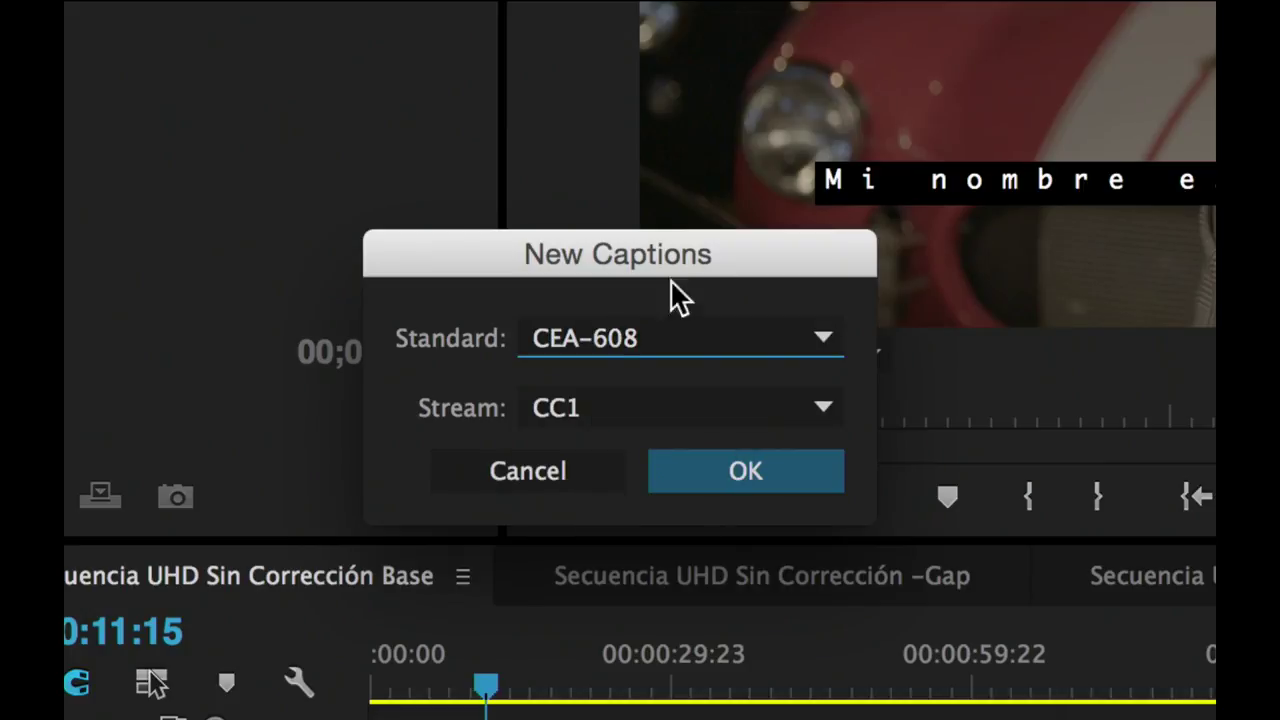
pyautogui.click(697, 458)
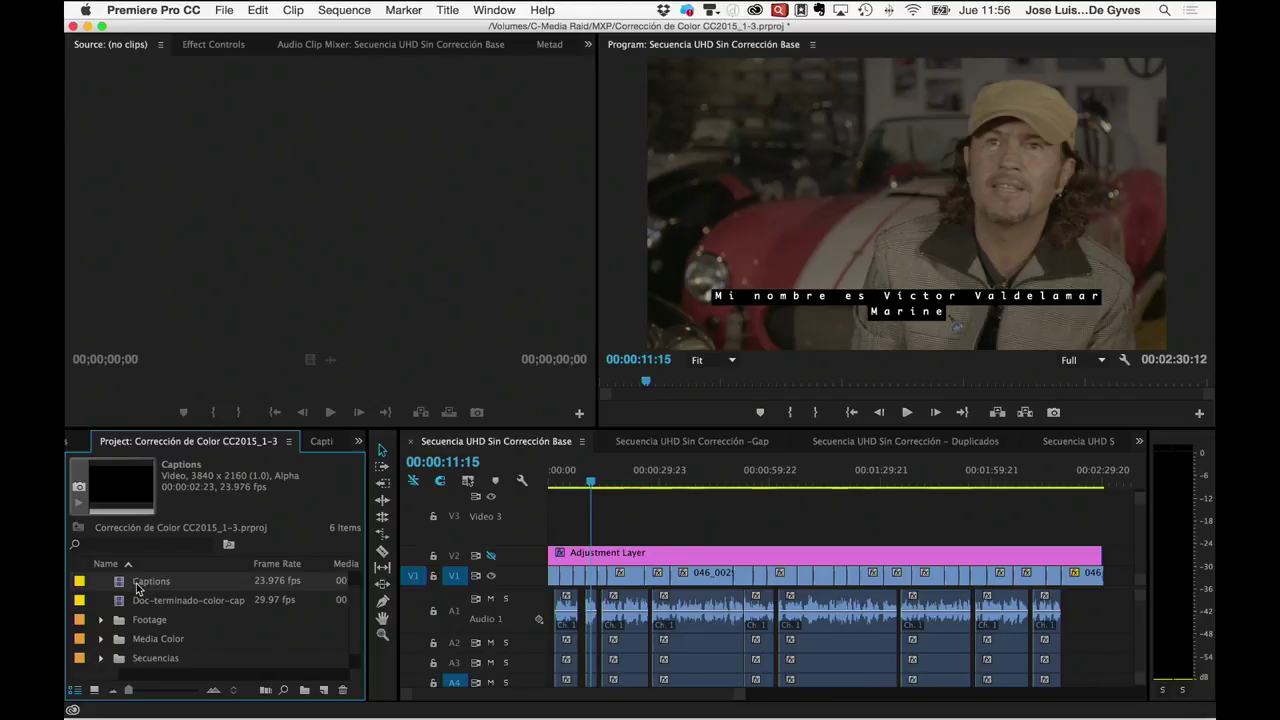
# Place the new captions item on V3 at the sequence start, park on it, and open the Captions panel
pyautogui.moveTo(120, 590); pyautogui.dragTo(533, 532)
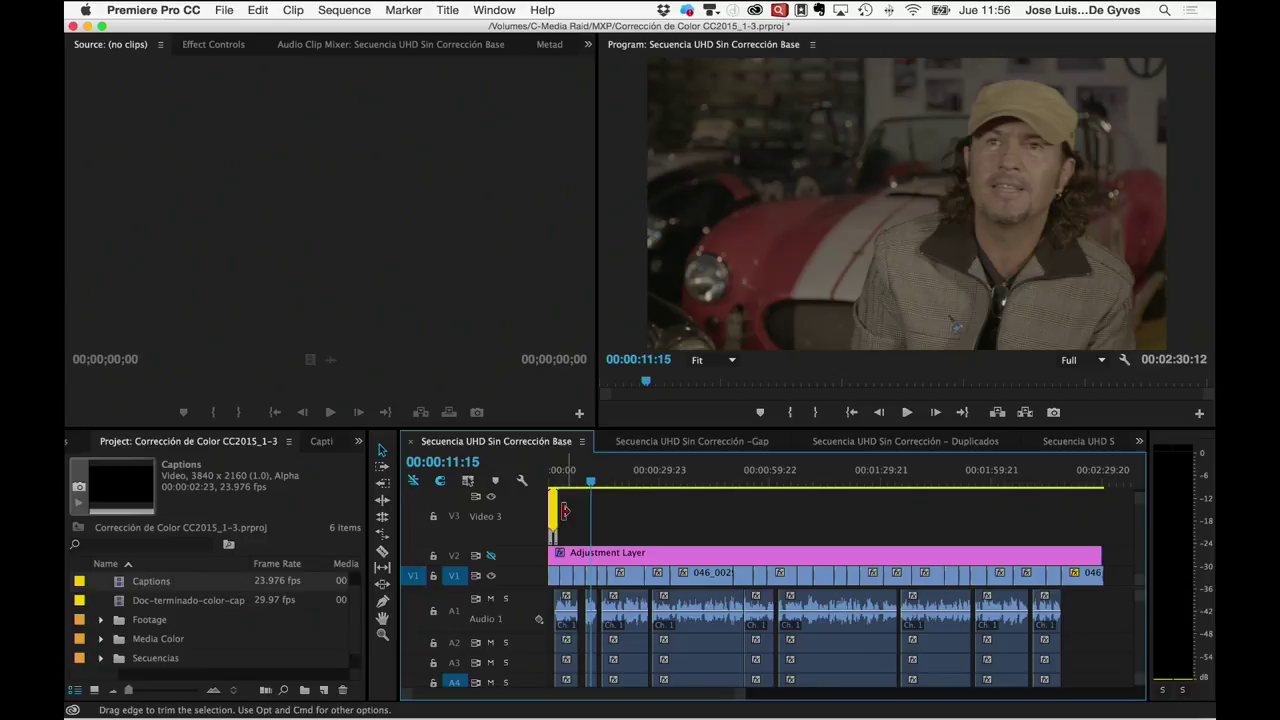
pyautogui.moveTo(554, 514); pyautogui.dragTo(558, 527)
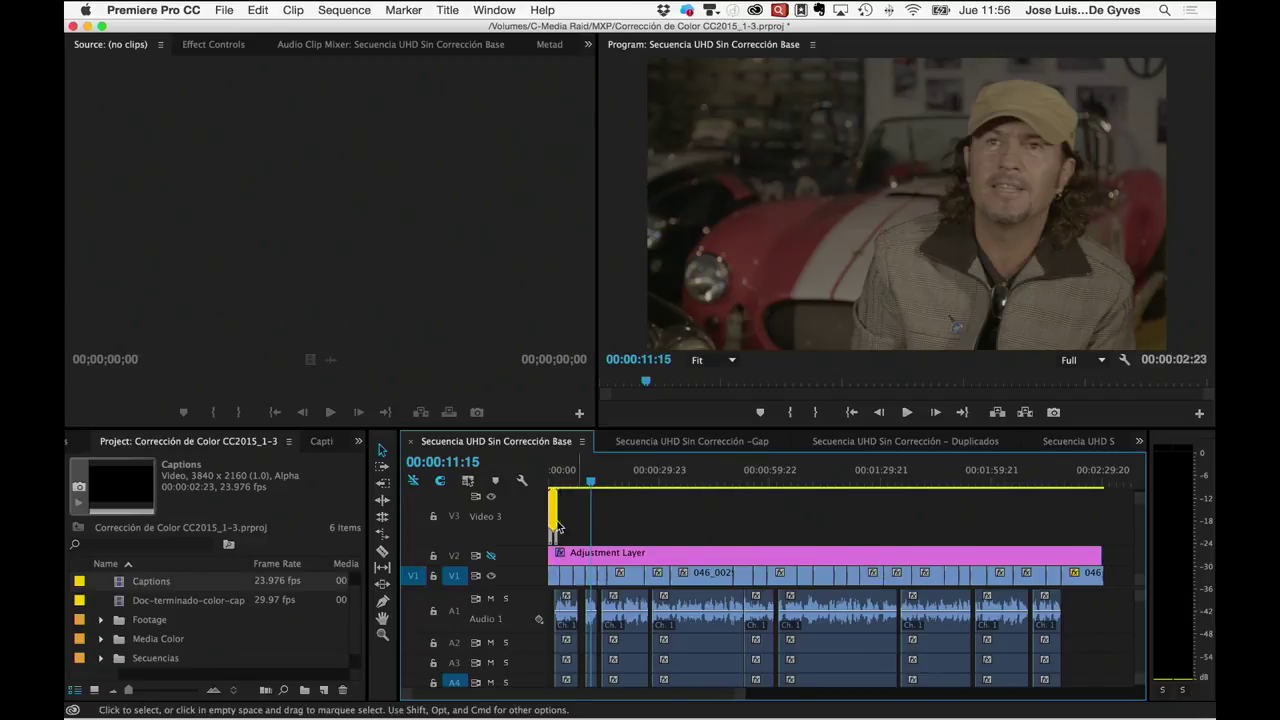
pyautogui.click(558, 483)
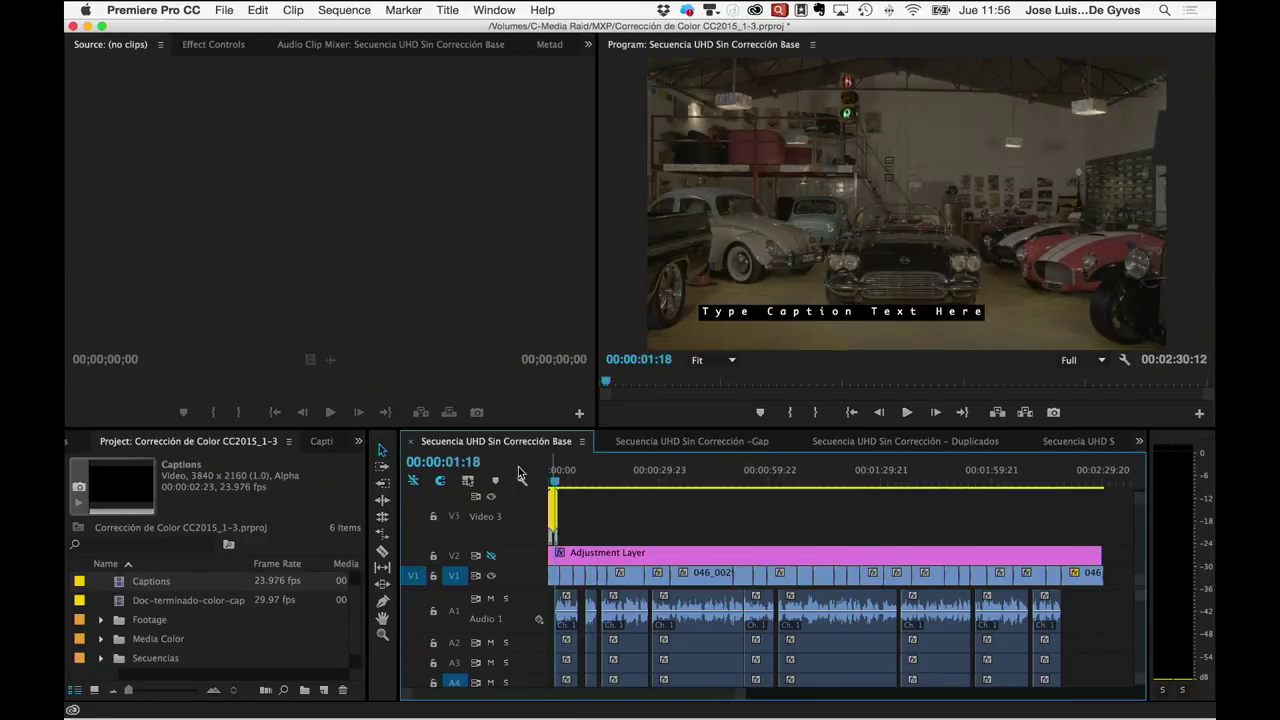
pyautogui.click(328, 442)
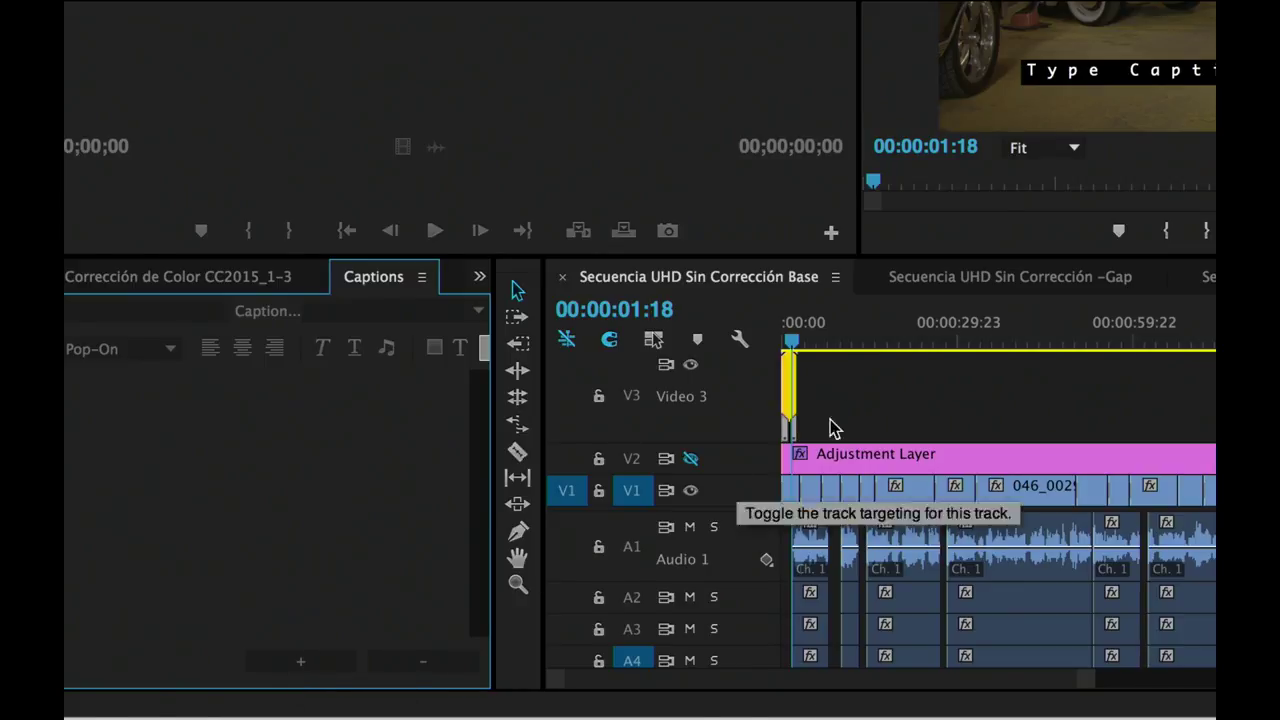
# Open the V3 caption for editing and overwrite its placeholder with 'Texto del Closed Caption'
pyautogui.doubleClick(787, 381)
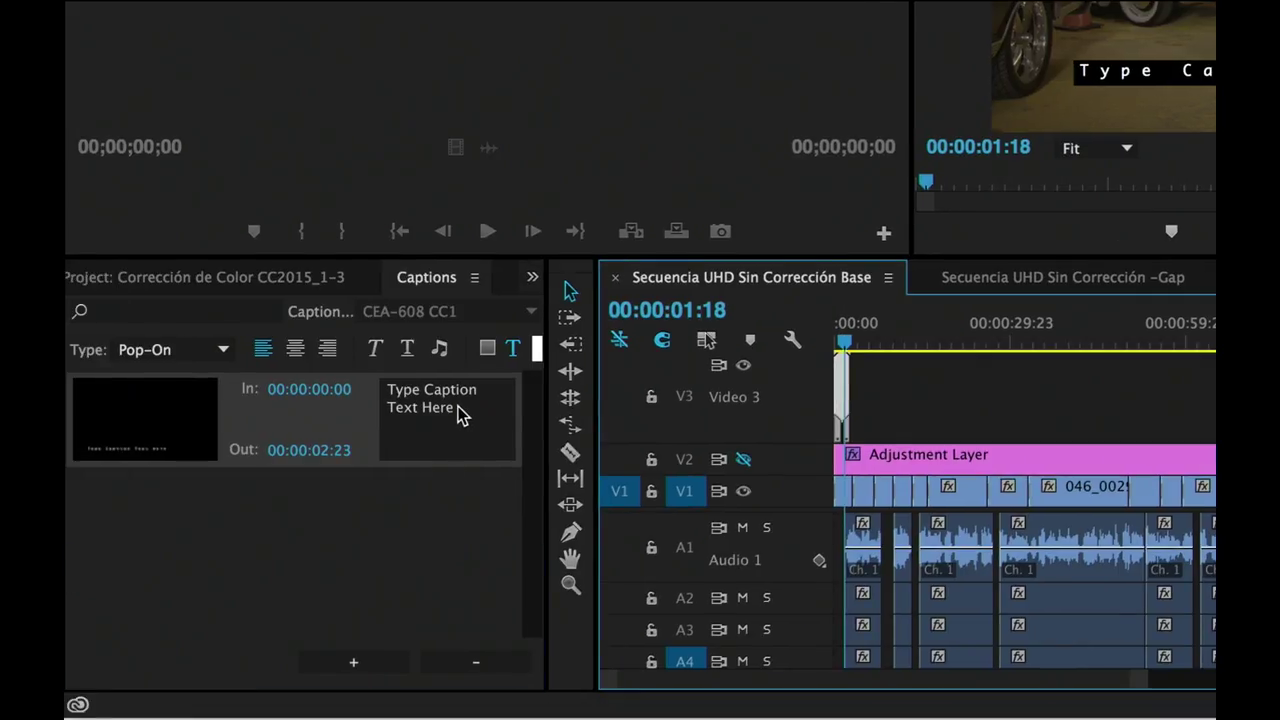
pyautogui.click(456, 402)
pyautogui.moveTo(456, 402); pyautogui.dragTo(383, 374)
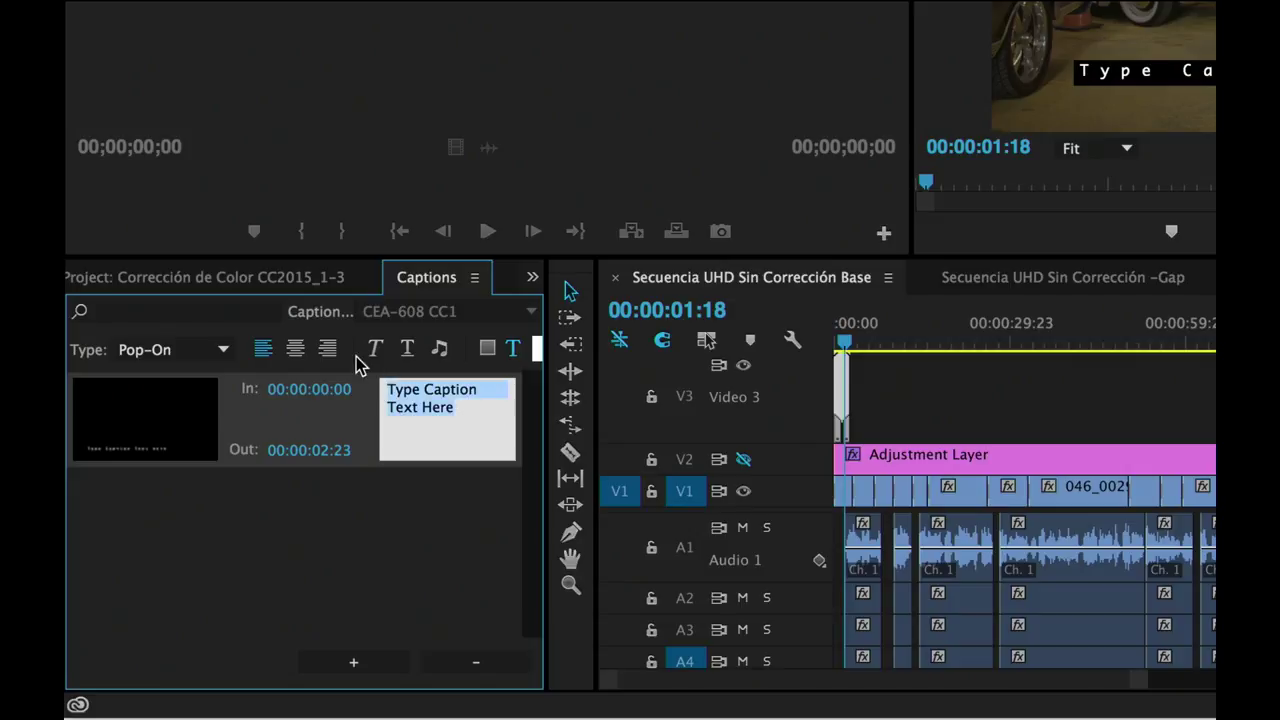
pyautogui.write('Texto del Closed Caption')
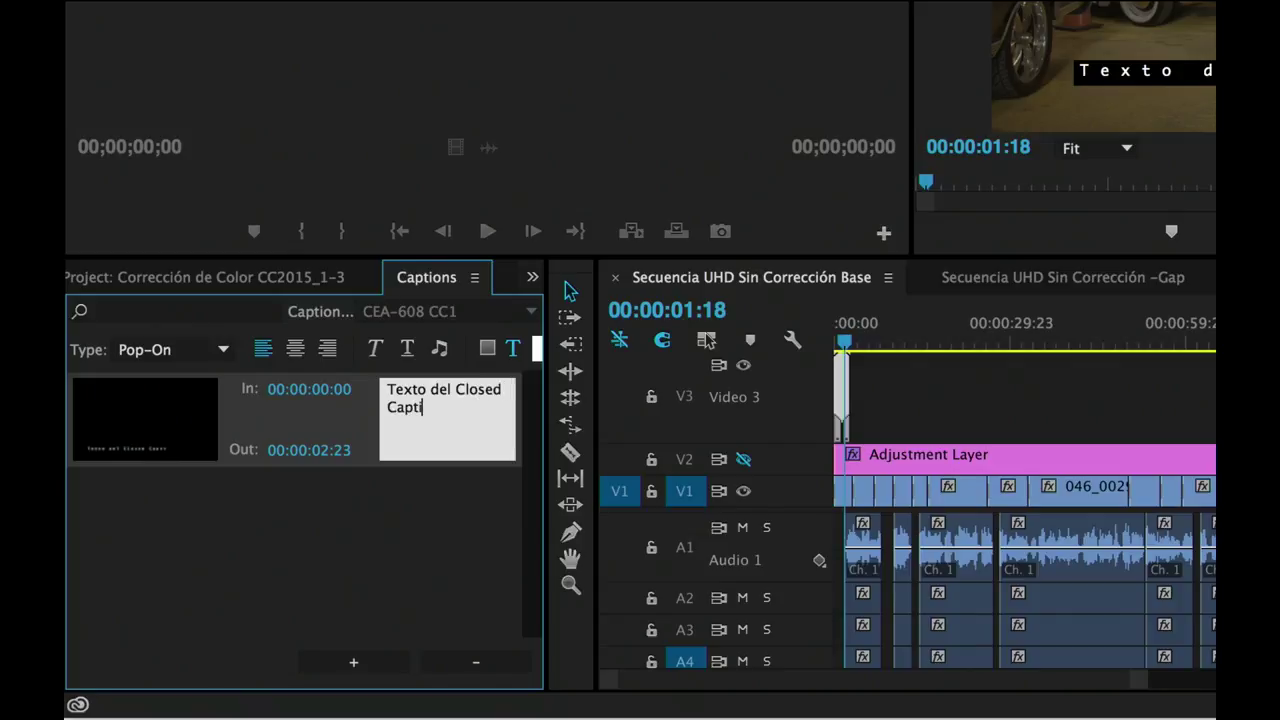
pyautogui.click(309, 420)
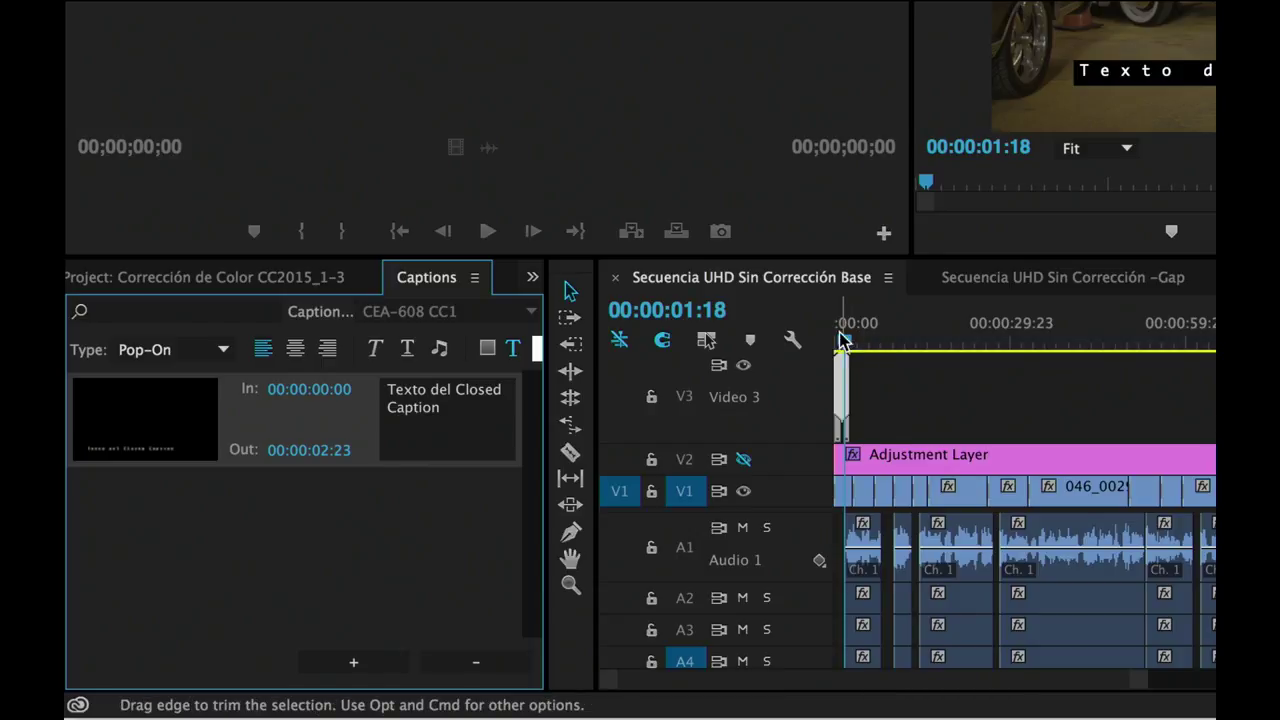
# Set the first caption's out time to 00:00:08:00 and extend the V3 caption clip to match
pyautogui.moveTo(845, 345); pyautogui.dragTo(884, 345)
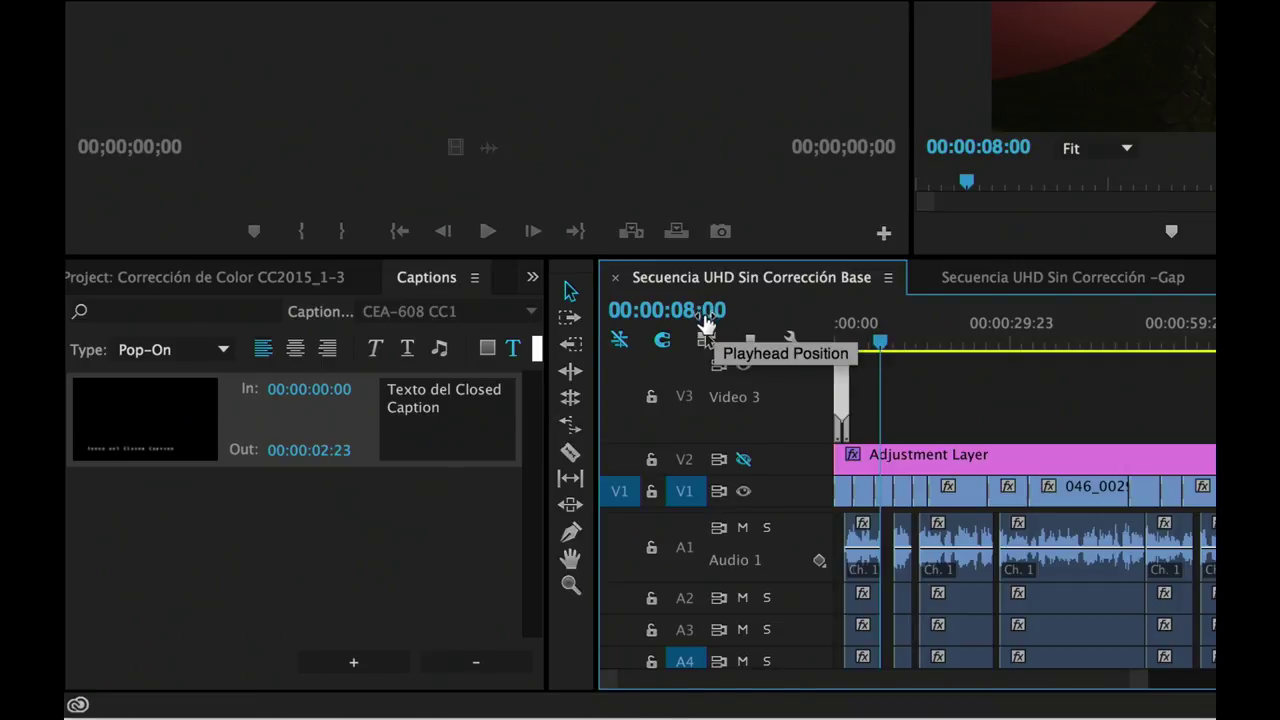
pyautogui.click(328, 452)
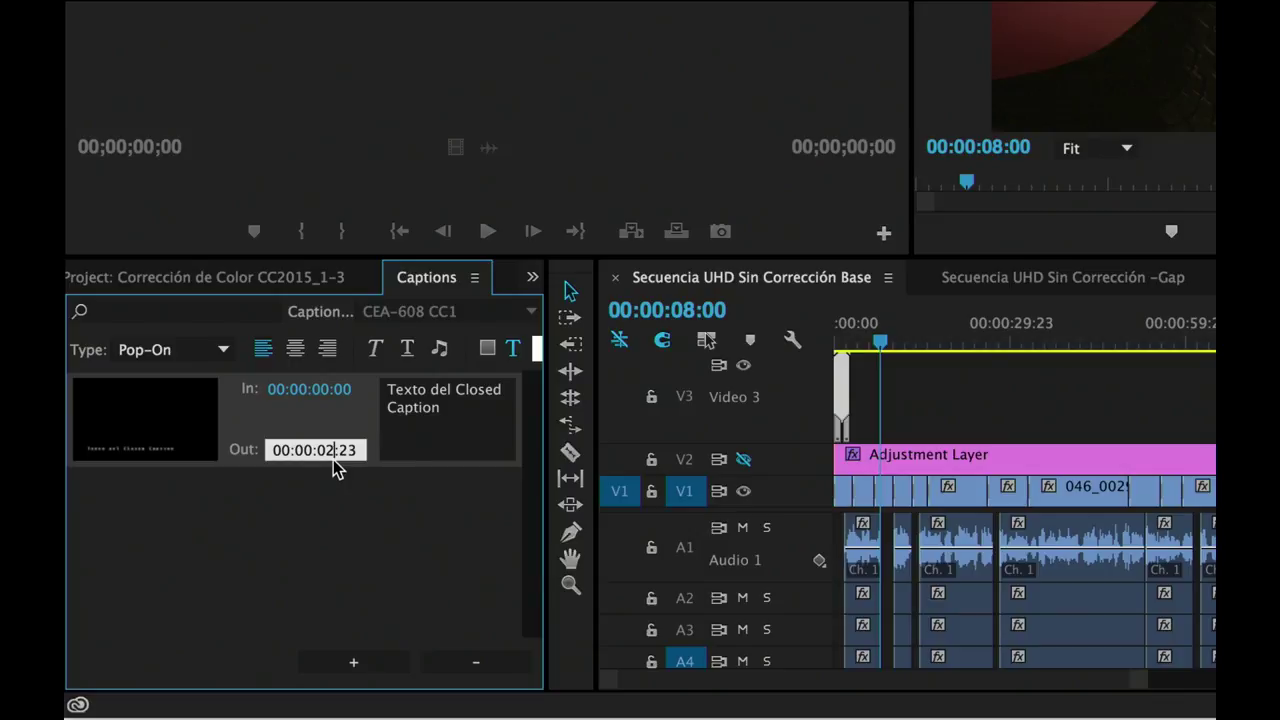
pyautogui.write('8')
pyautogui.click(362, 513)
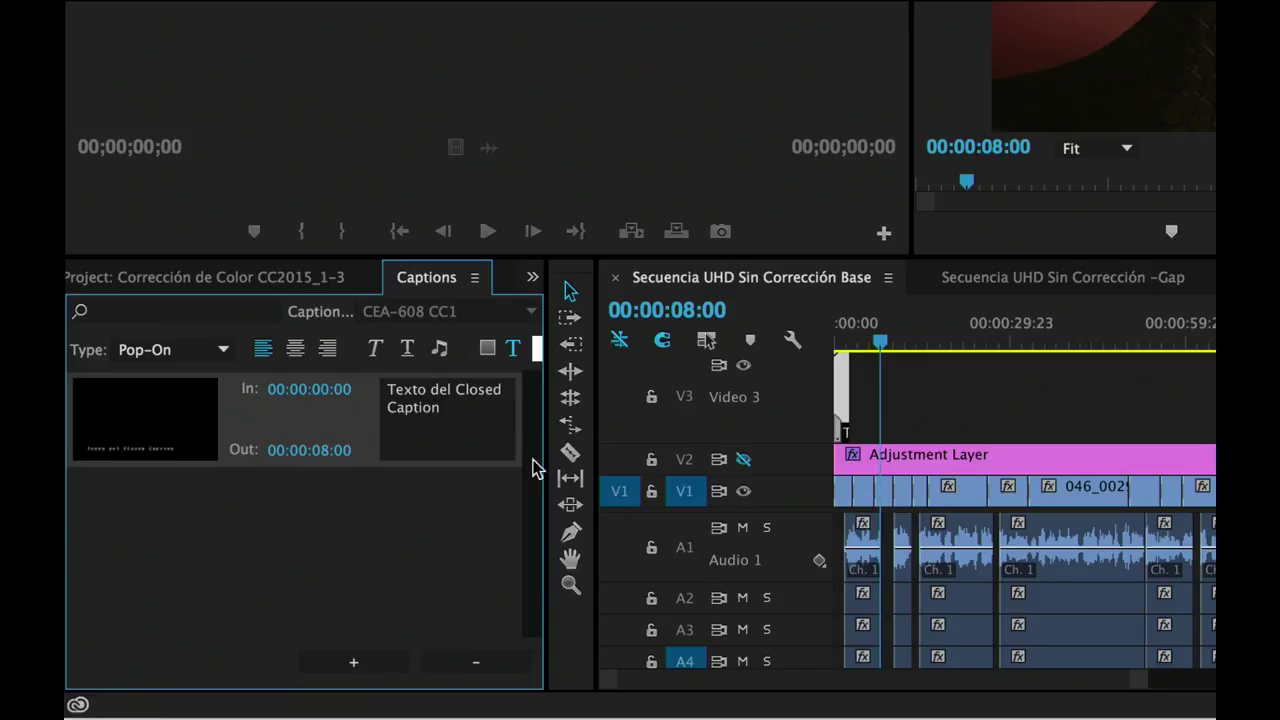
pyautogui.moveTo(847, 392); pyautogui.dragTo(993, 397)
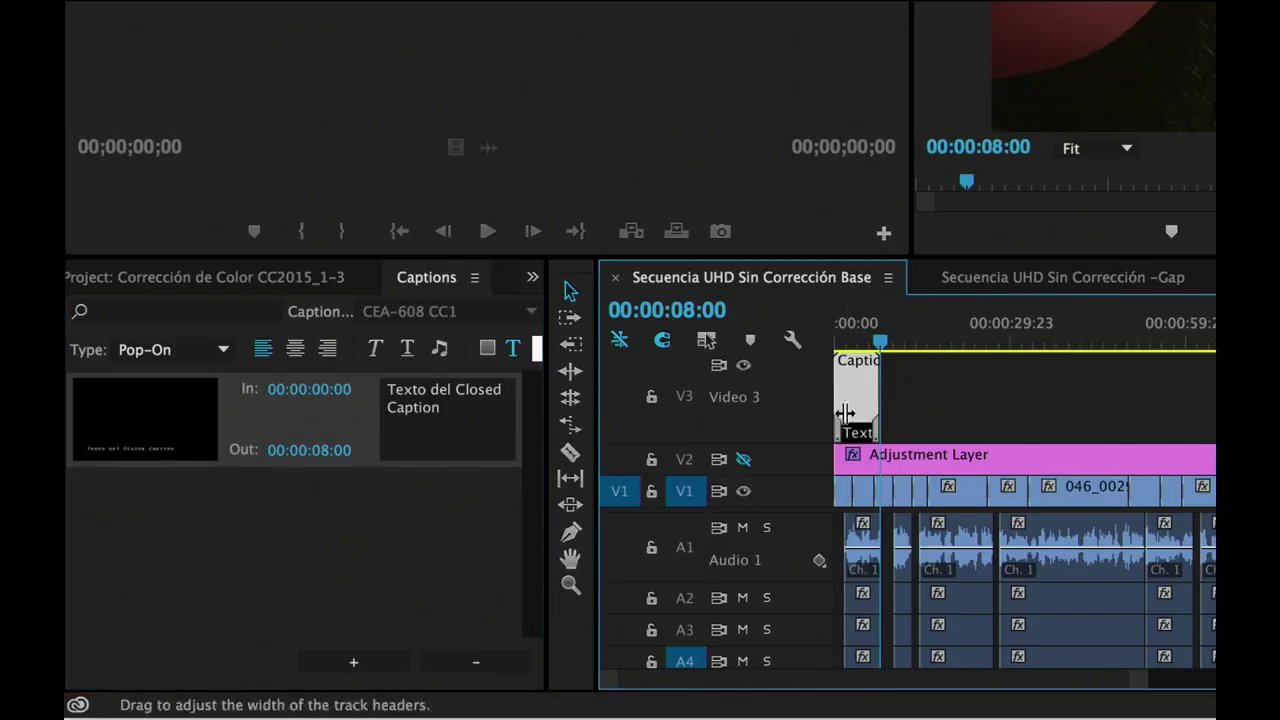
# Set the first caption's in time to 00:00:01:18 and check where the clip ends
pyautogui.moveTo(881, 343); pyautogui.dragTo(843, 345)
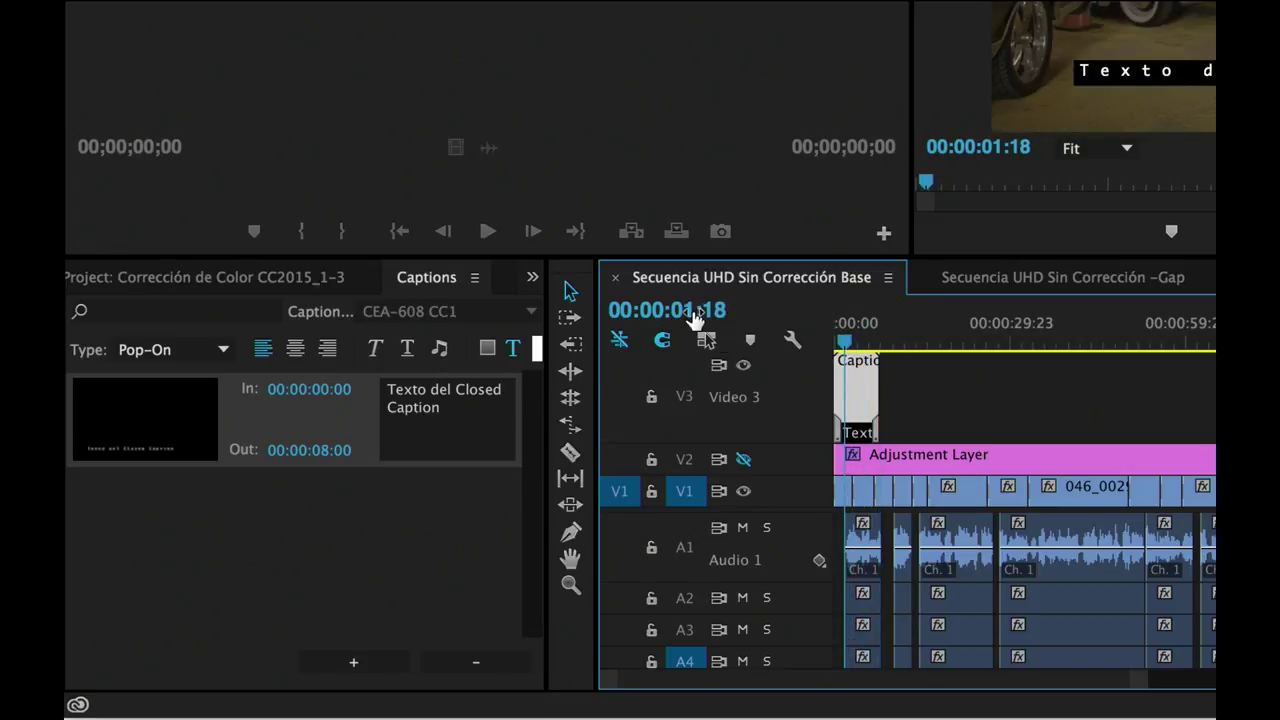
pyautogui.click(314, 400)
pyautogui.click(322, 390)
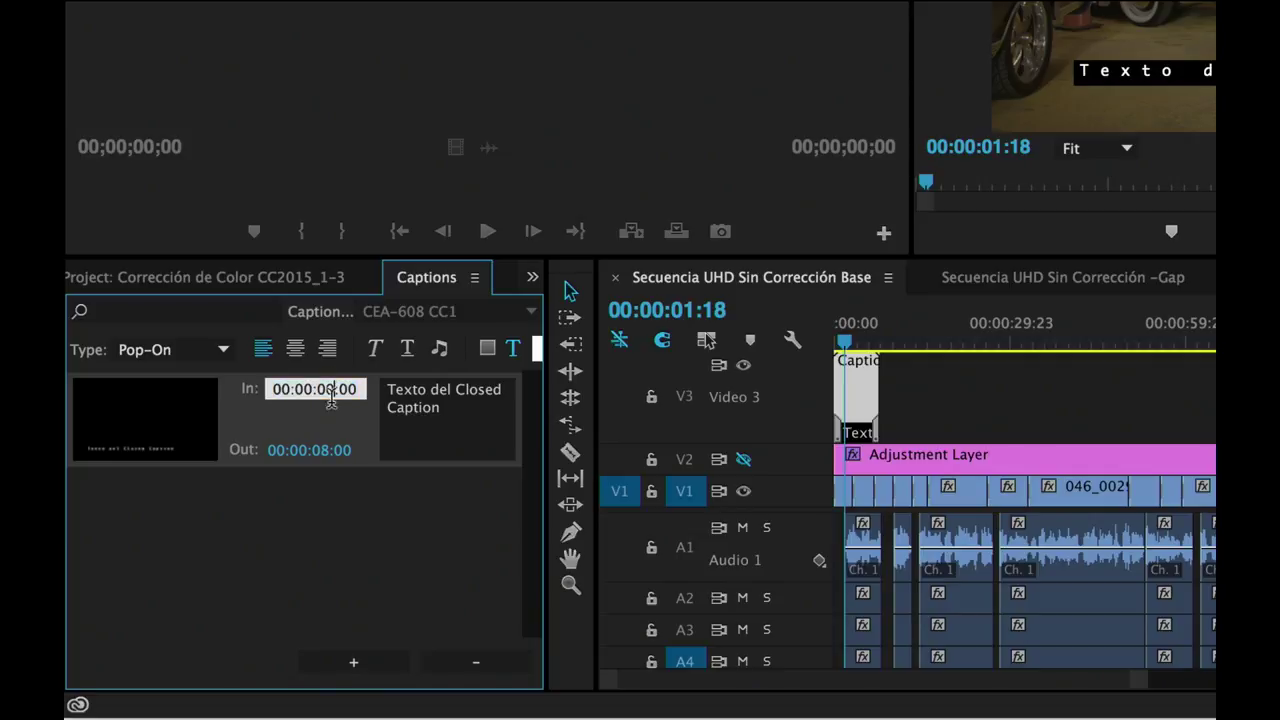
pyautogui.write('100')
pyautogui.press('Return')
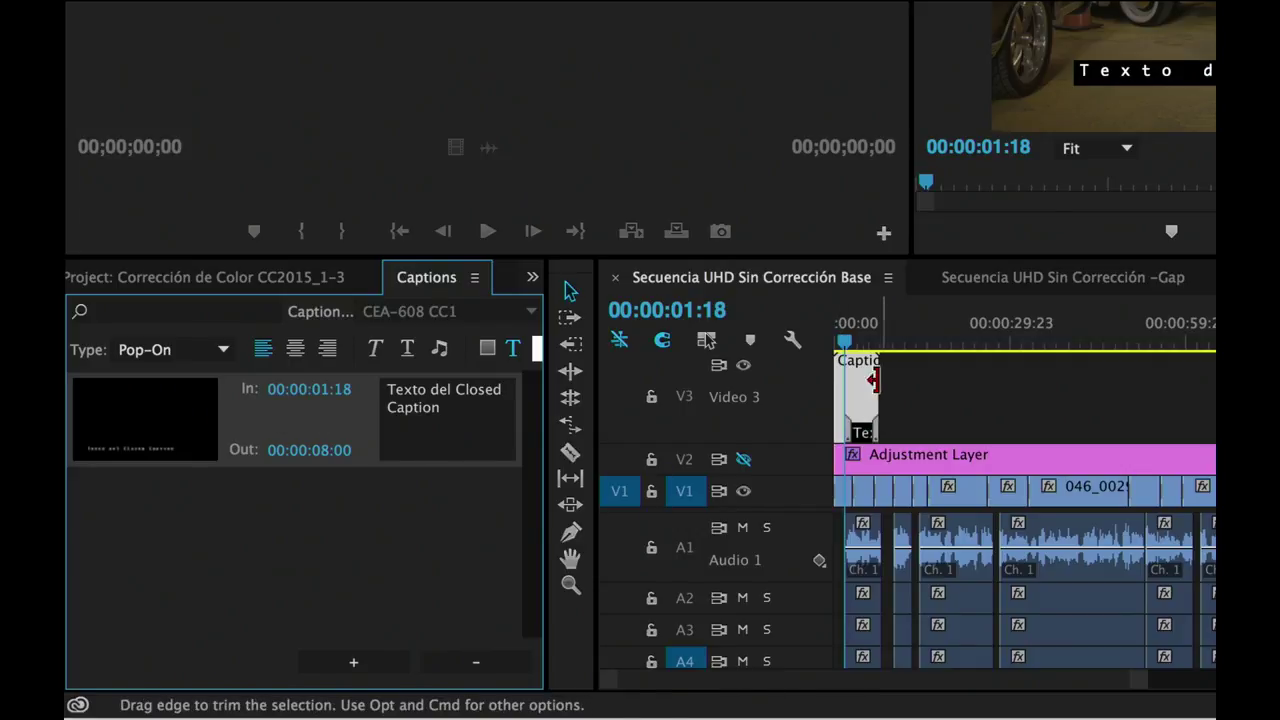
pyautogui.moveTo(847, 342); pyautogui.dragTo(879, 343)
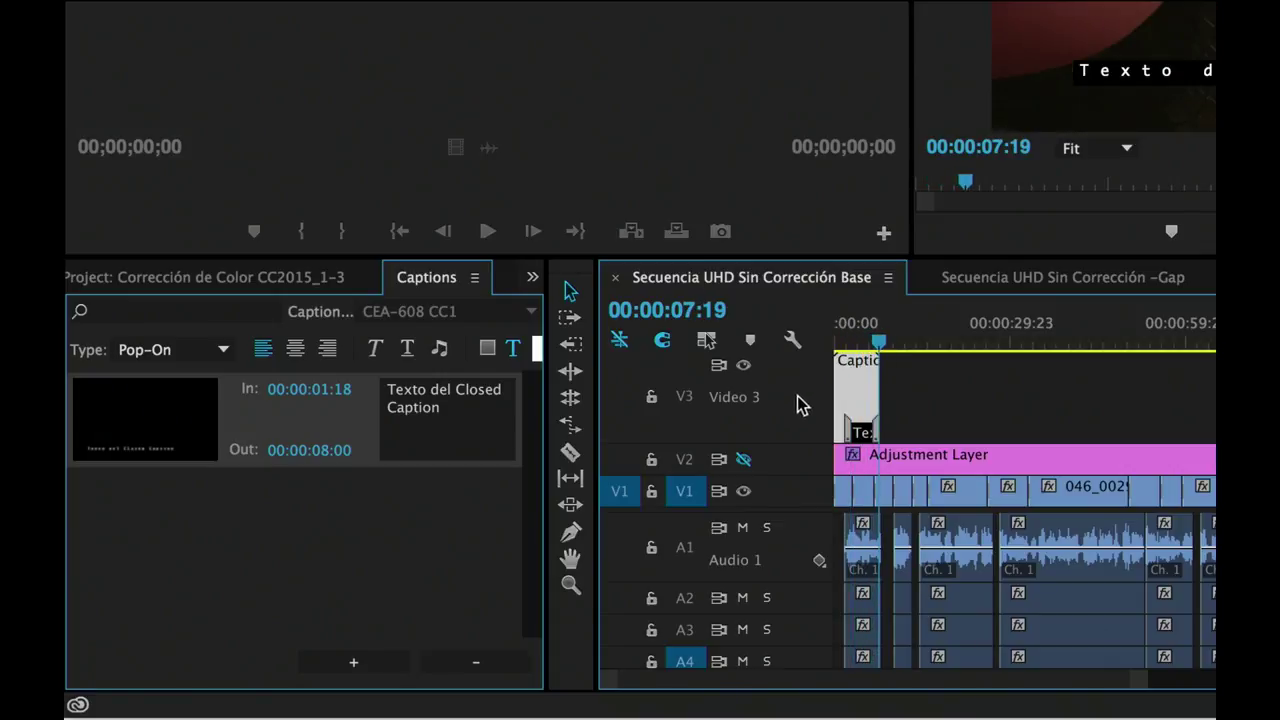
pyautogui.moveTo(879, 343); pyautogui.dragTo(880, 348)
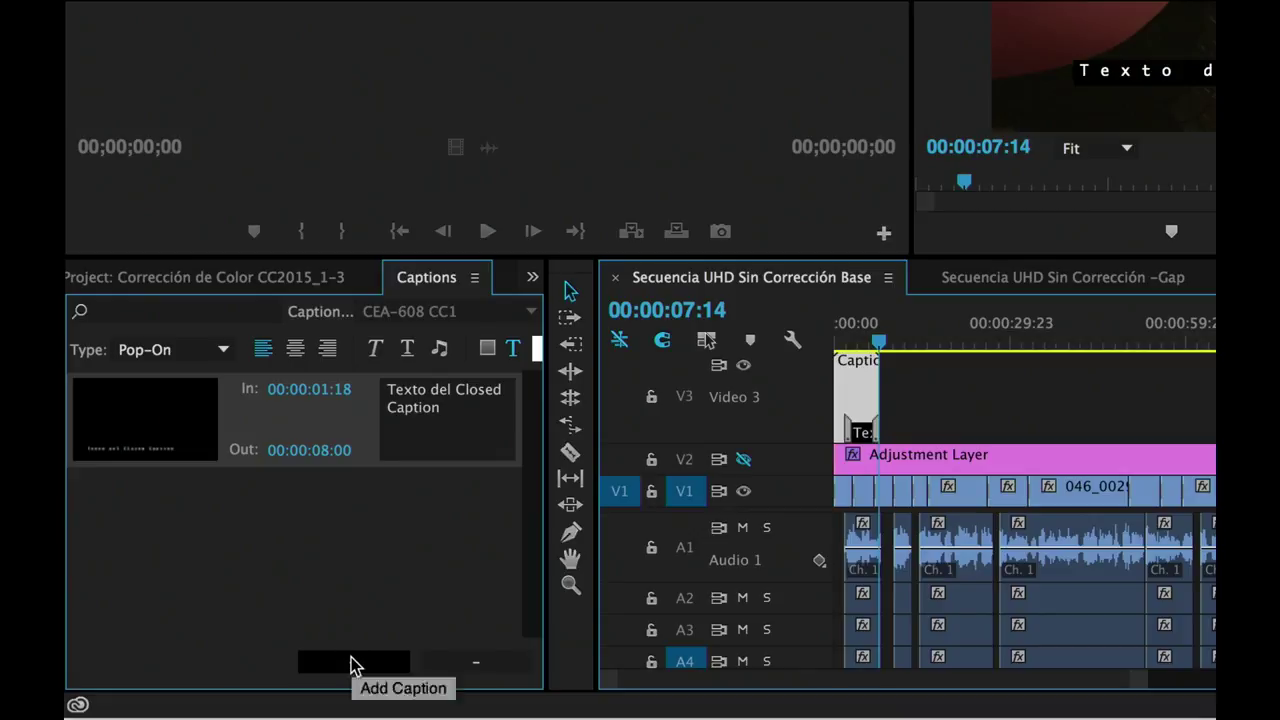
# Add a second caption and give it an in time of 00:00:10:09
pyautogui.click(352, 660)
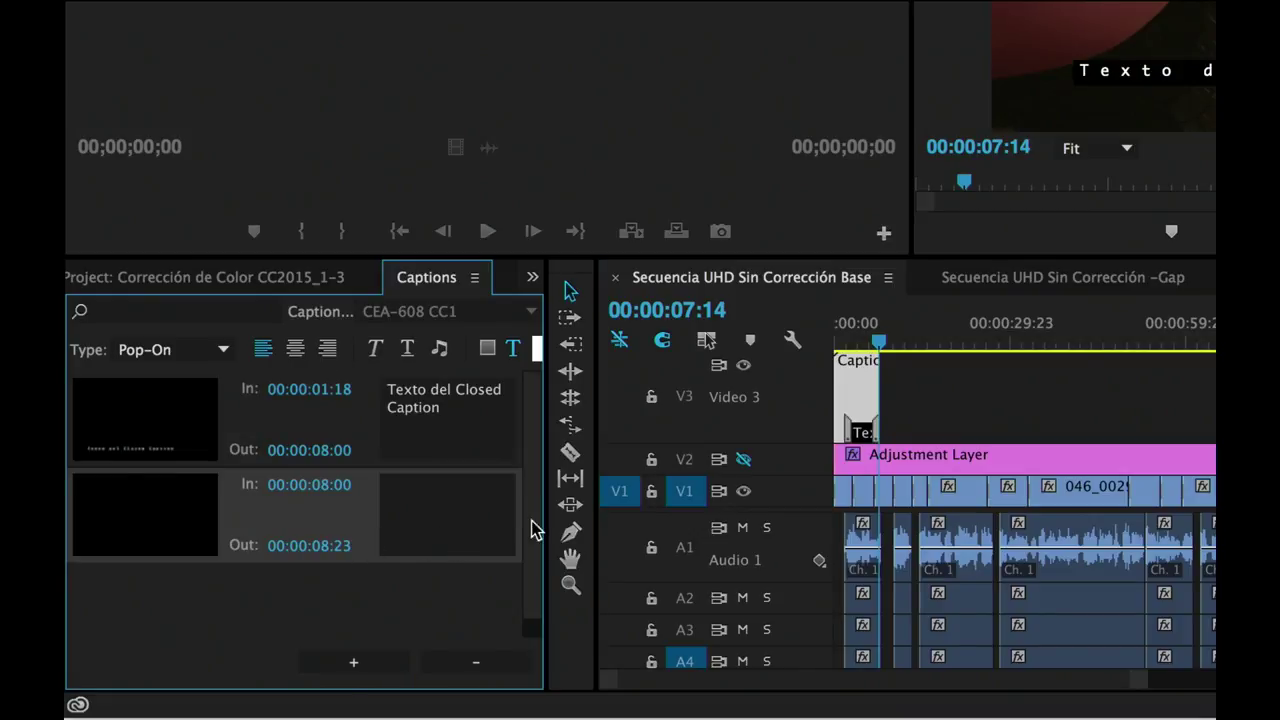
pyautogui.click(881, 345)
pyautogui.moveTo(881, 345); pyautogui.dragTo(894, 345)
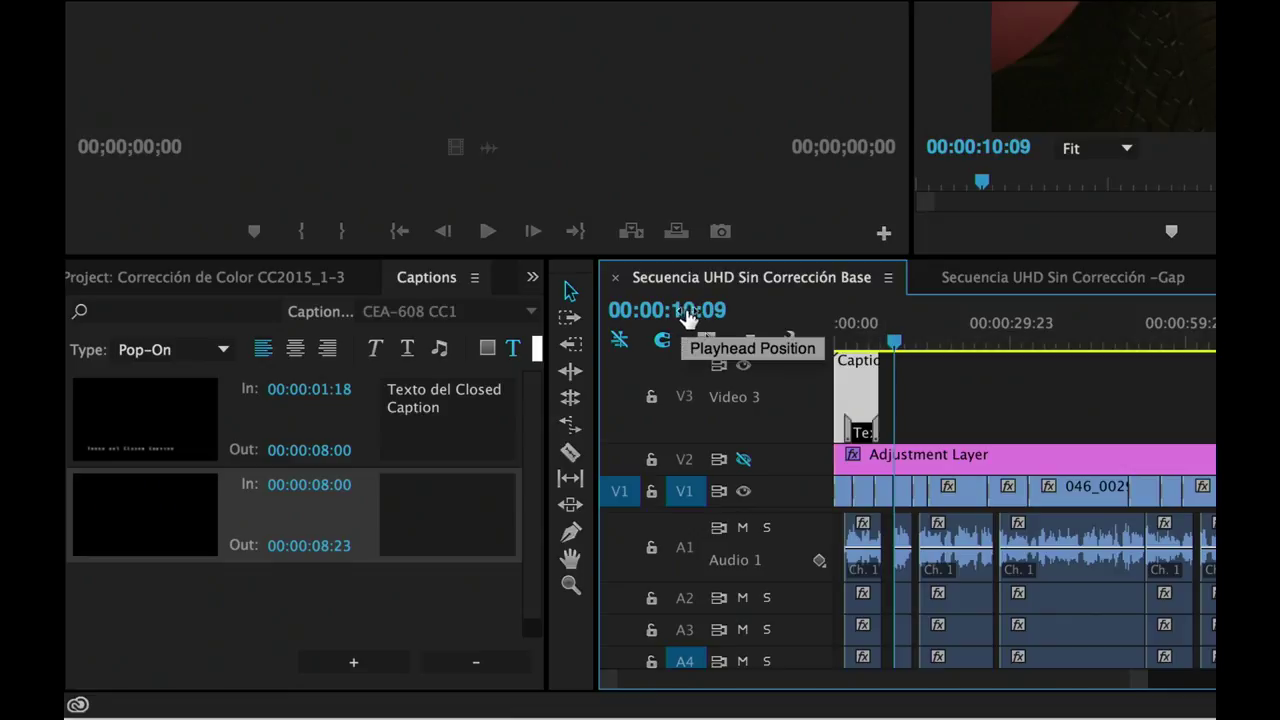
pyautogui.click(690, 308)
pyautogui.rightClick(712, 306)
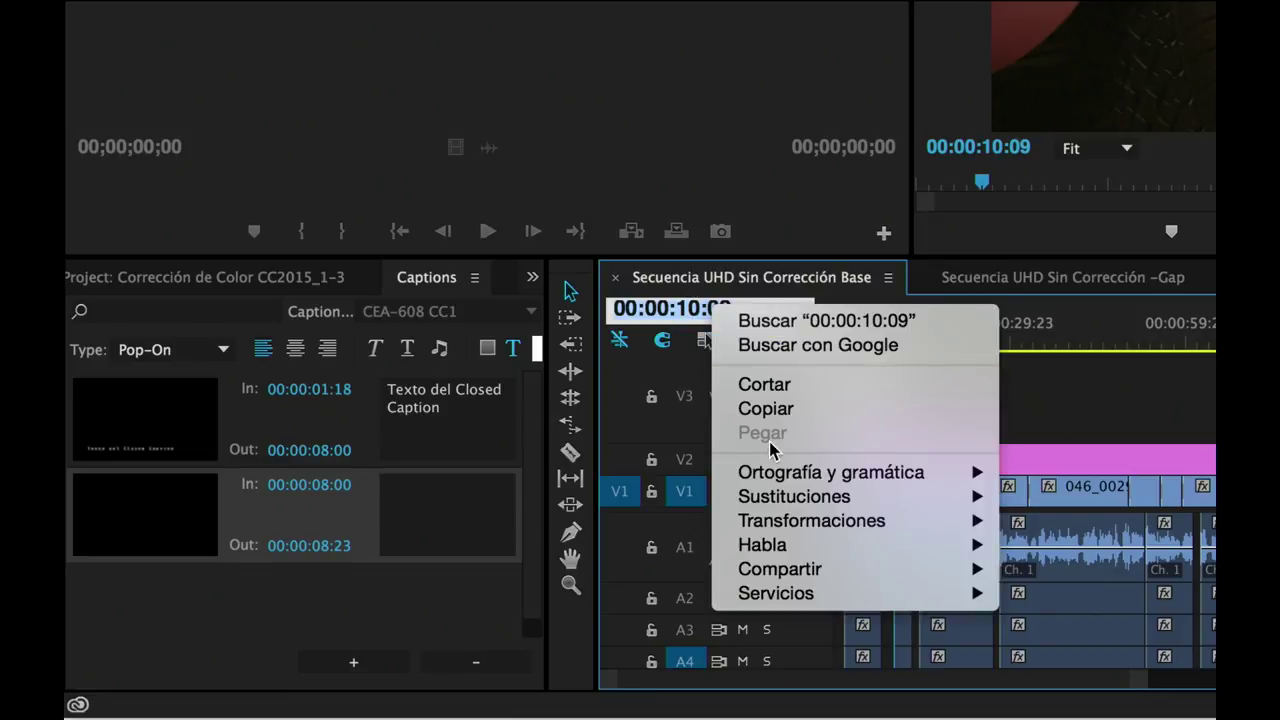
pyautogui.press('Escape')
pyautogui.click(336, 484)
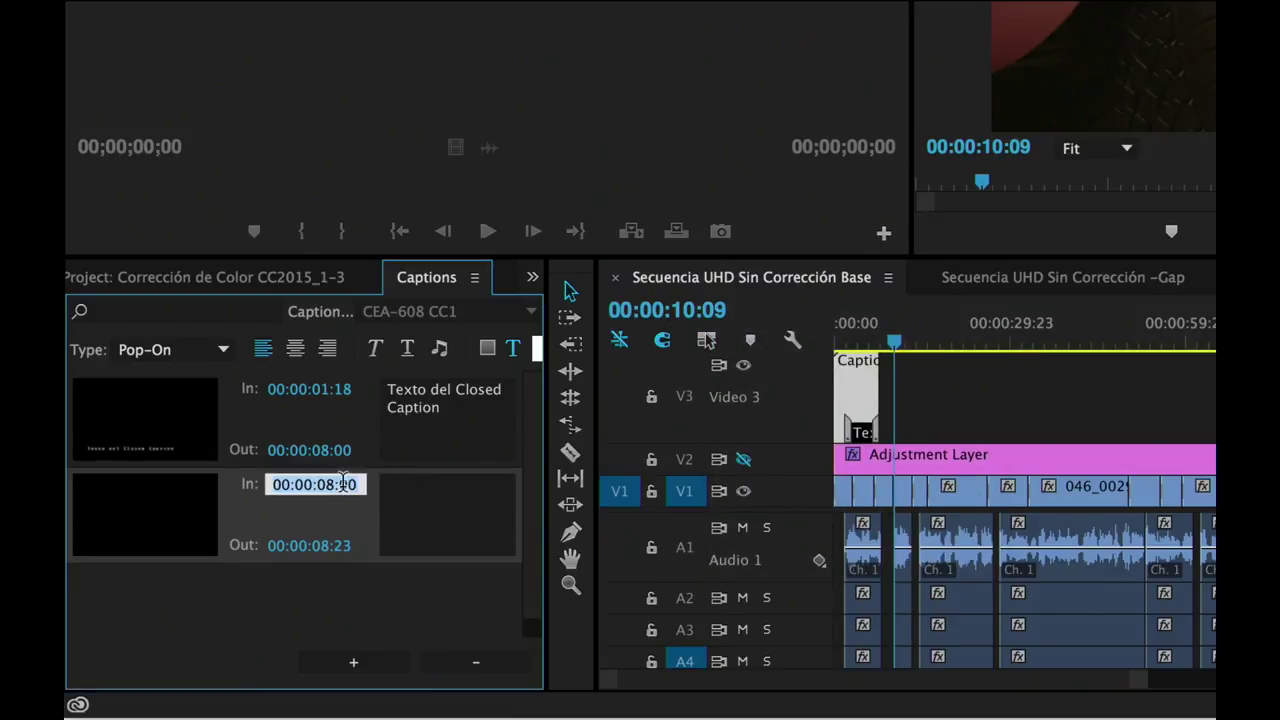
pyautogui.write('00:00:10:09')
pyautogui.press('Return')
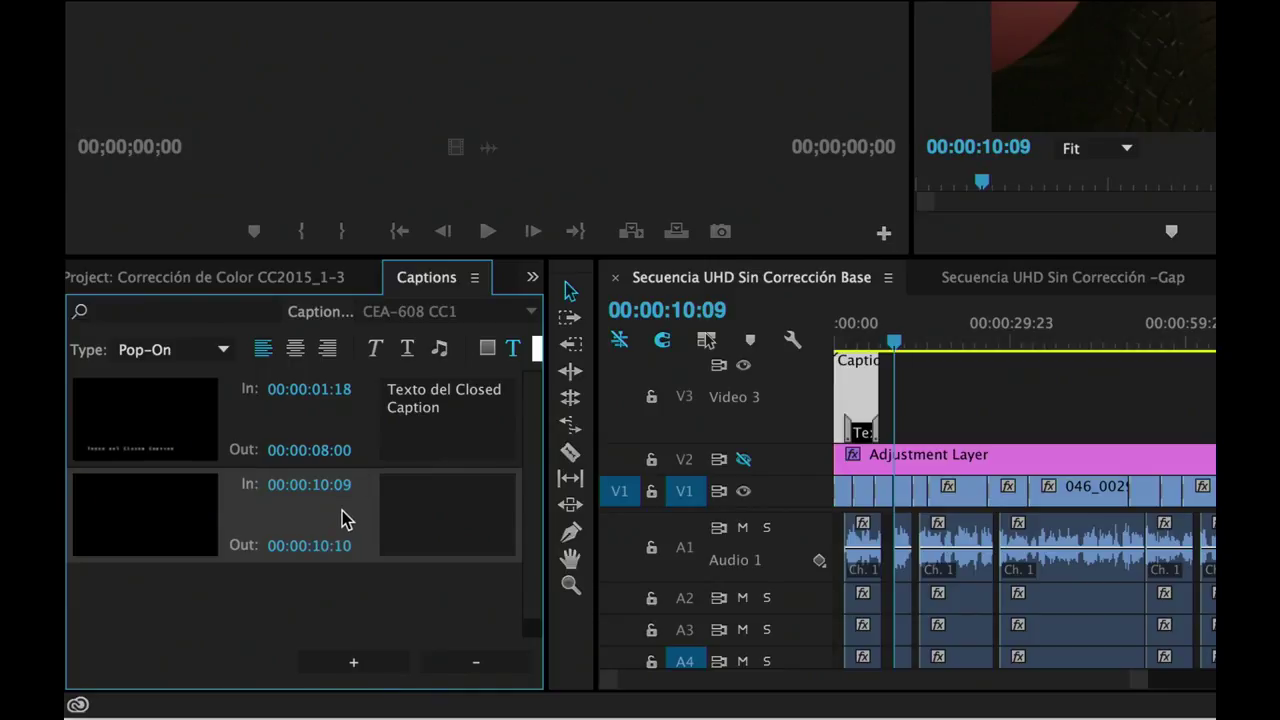
# Set the second caption's out time to 00:00:13:10 and extend the V3 caption clip to it
pyautogui.moveTo(894, 343); pyautogui.dragTo(914, 355)
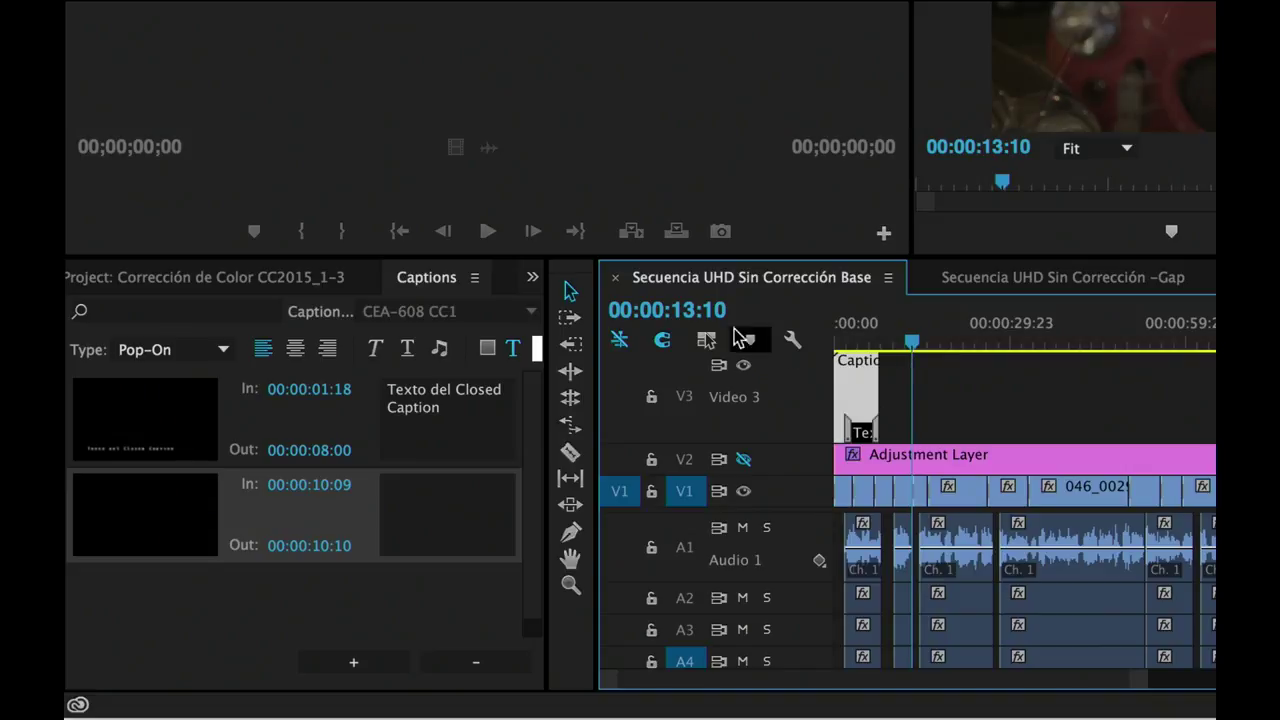
pyautogui.click(706, 310)
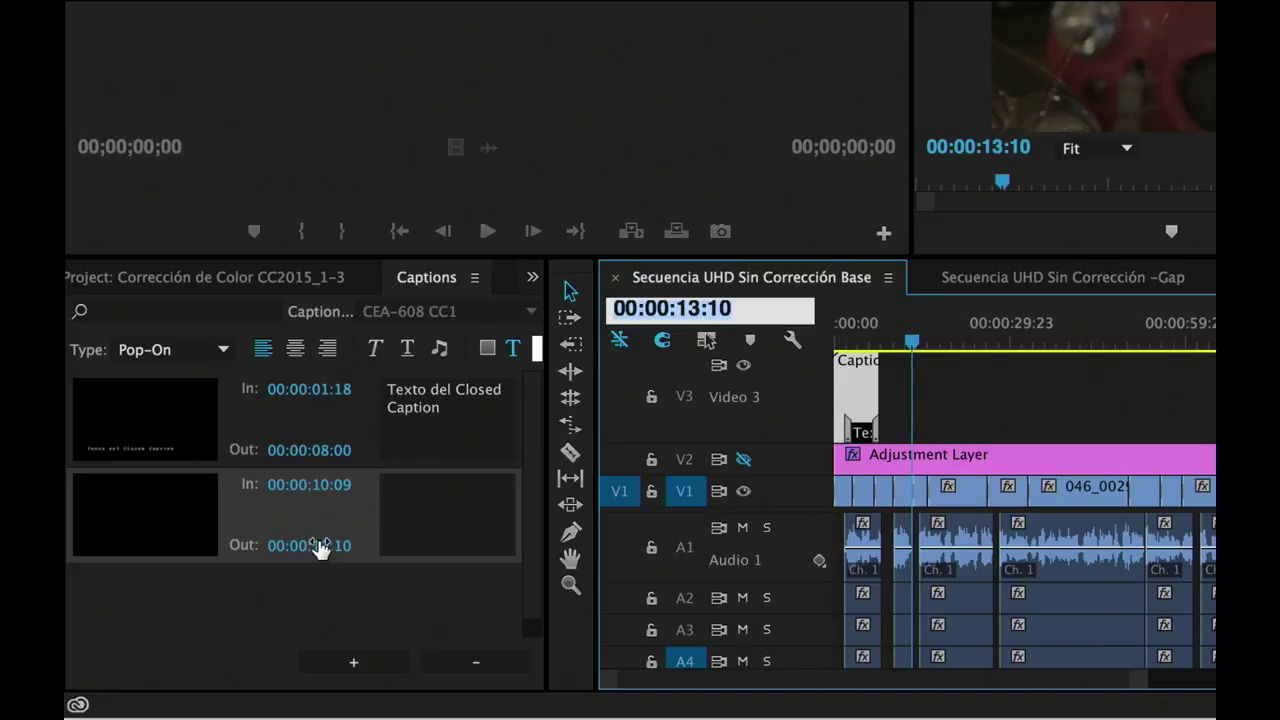
pyautogui.click(320, 543)
pyautogui.write('00:00:13:10')
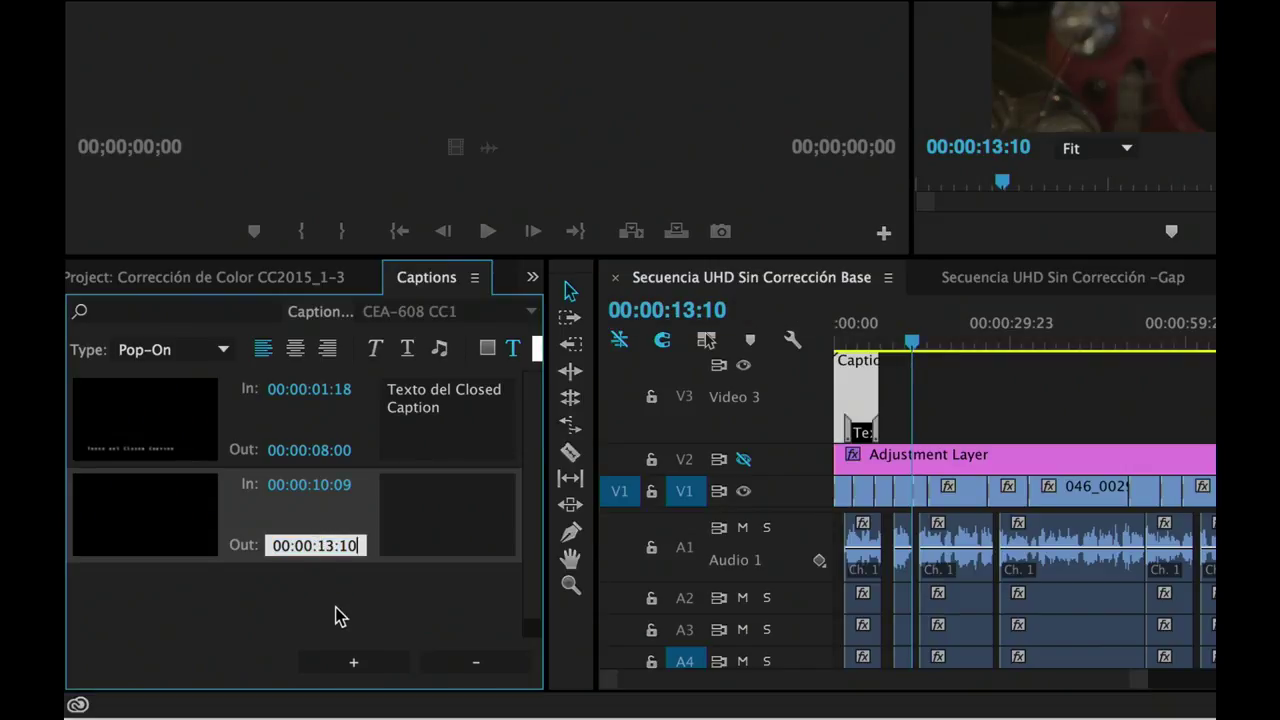
pyautogui.click(335, 607)
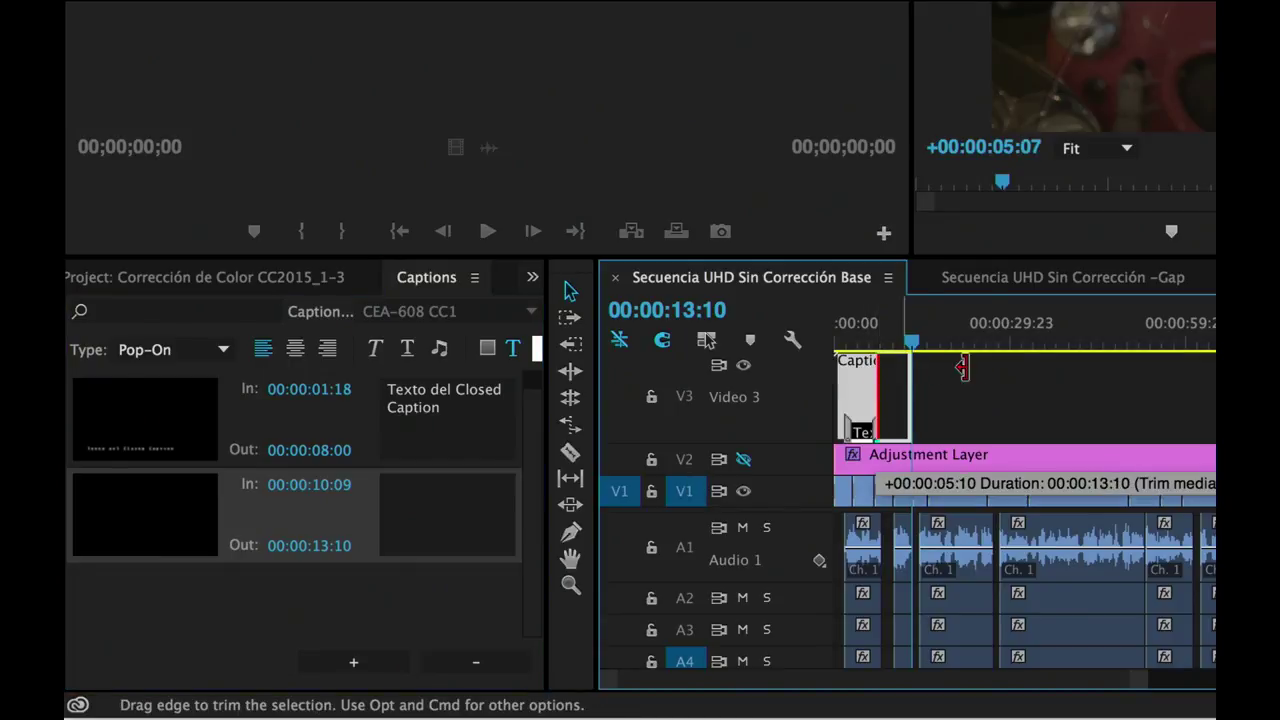
pyautogui.moveTo(872, 370); pyautogui.dragTo(910, 366)
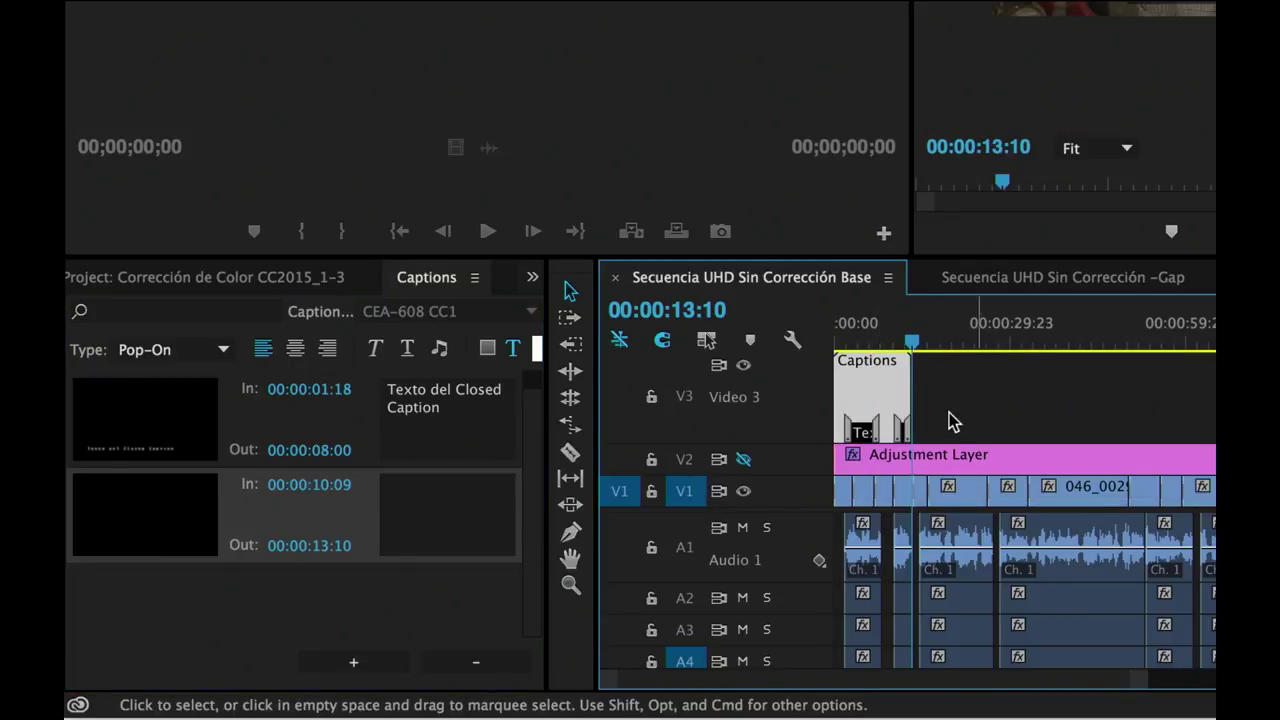
pyautogui.click(904, 341)
pyautogui.click(409, 492)
pyautogui.press('Escape')
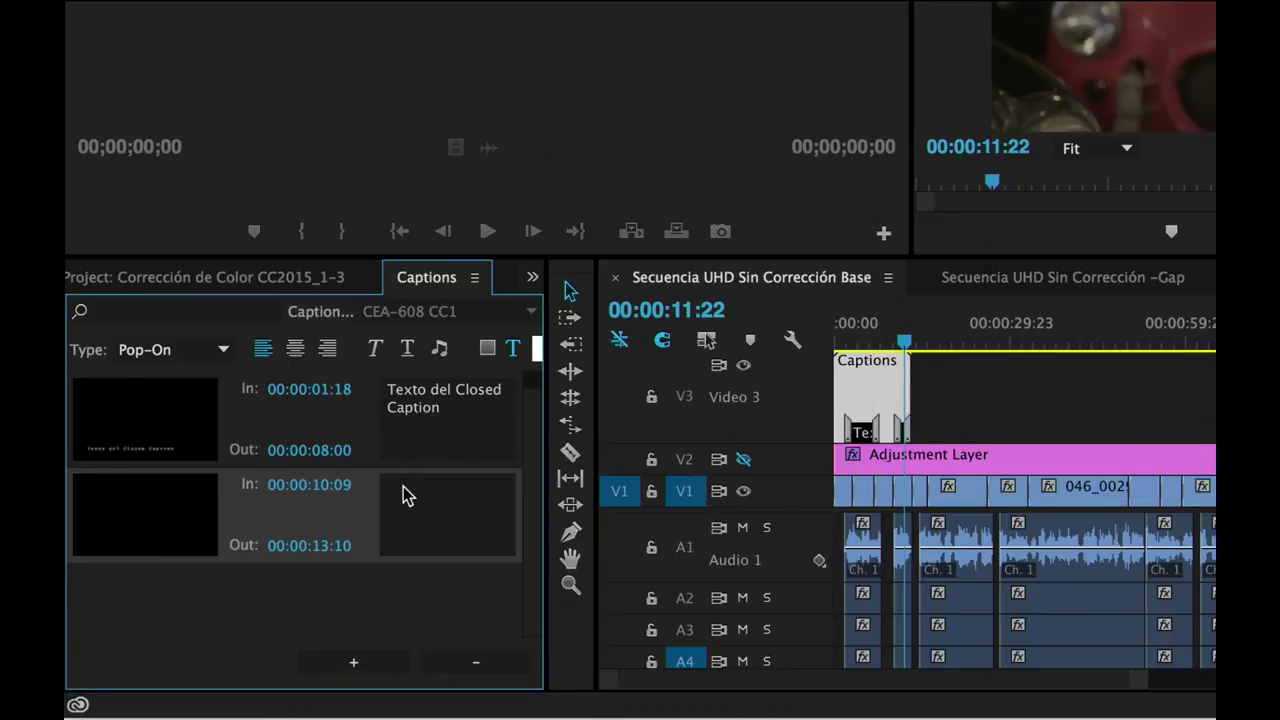
# Enter 'Texto del Closed Caption 2' as the second caption's text
pyautogui.click(405, 494)
pyautogui.write('Texto del Closed Caption 2')
pyautogui.click(437, 597)
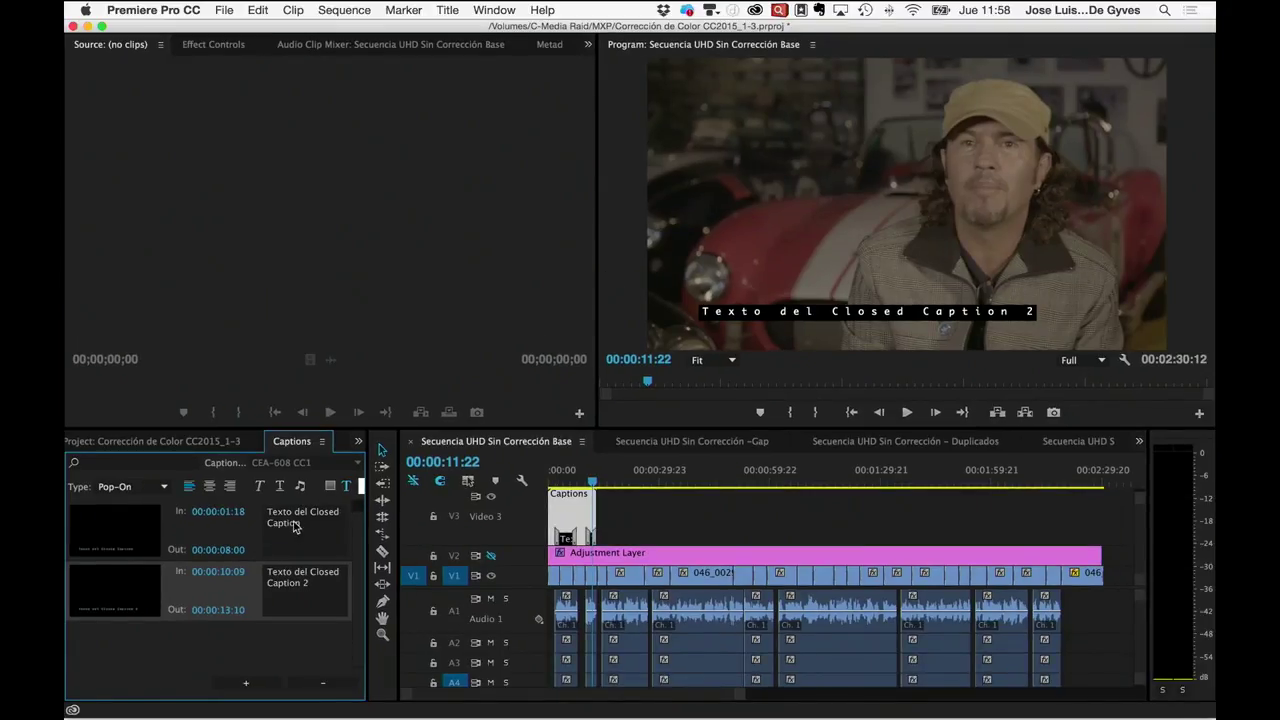
# Select all of the second caption's text and right-align it
pyautogui.click(288, 584)
pyautogui.press('super+a')
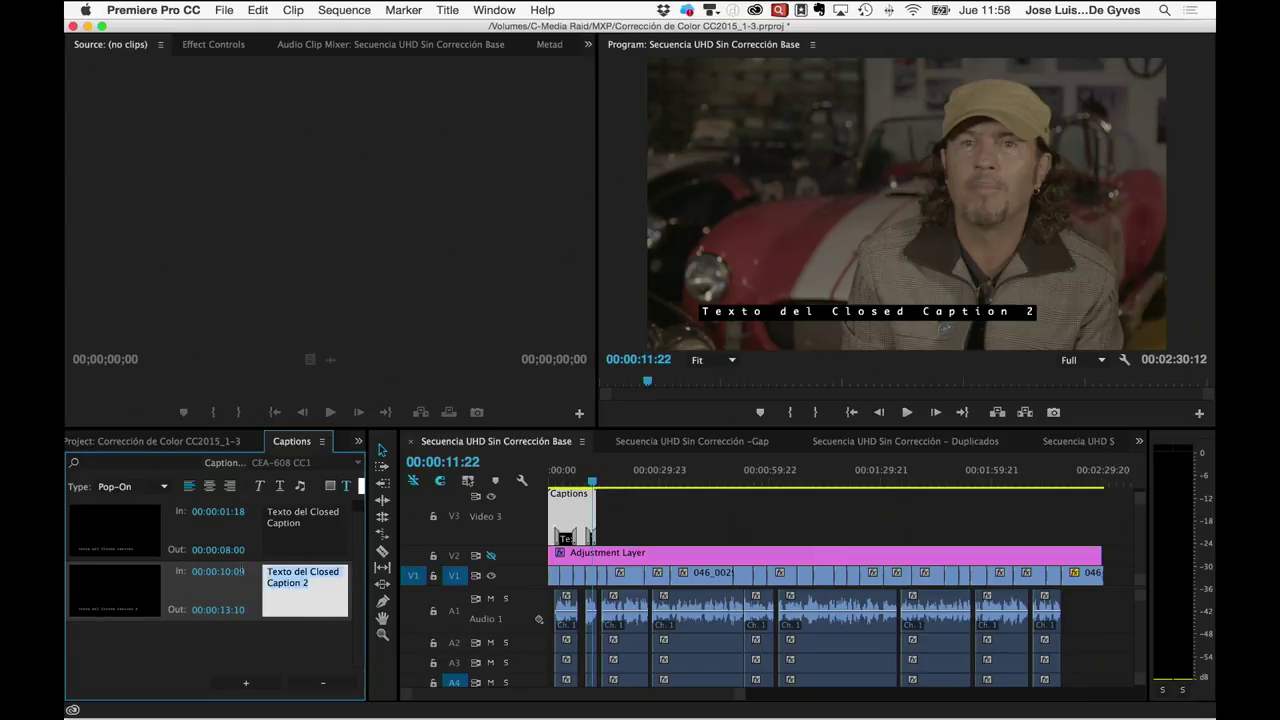
pyautogui.click(210, 487)
pyautogui.click(232, 489)
# Delete the Captions clip from V3 and place Doc-terminado-color-captions.mov.scc there at the sequence start
pyautogui.click(229, 445)
pyautogui.click(570, 513)
pyautogui.click(565, 511)
pyautogui.press('Delete')
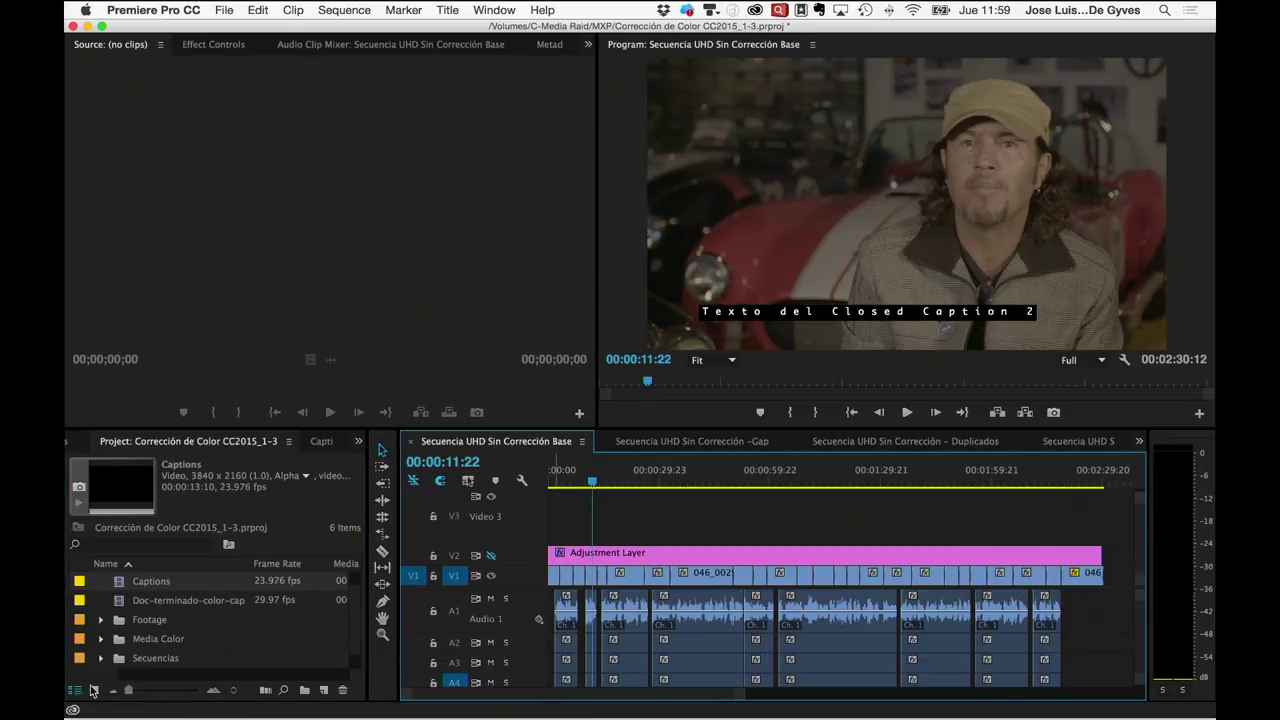
pyautogui.moveTo(132, 606); pyautogui.dragTo(572, 523)
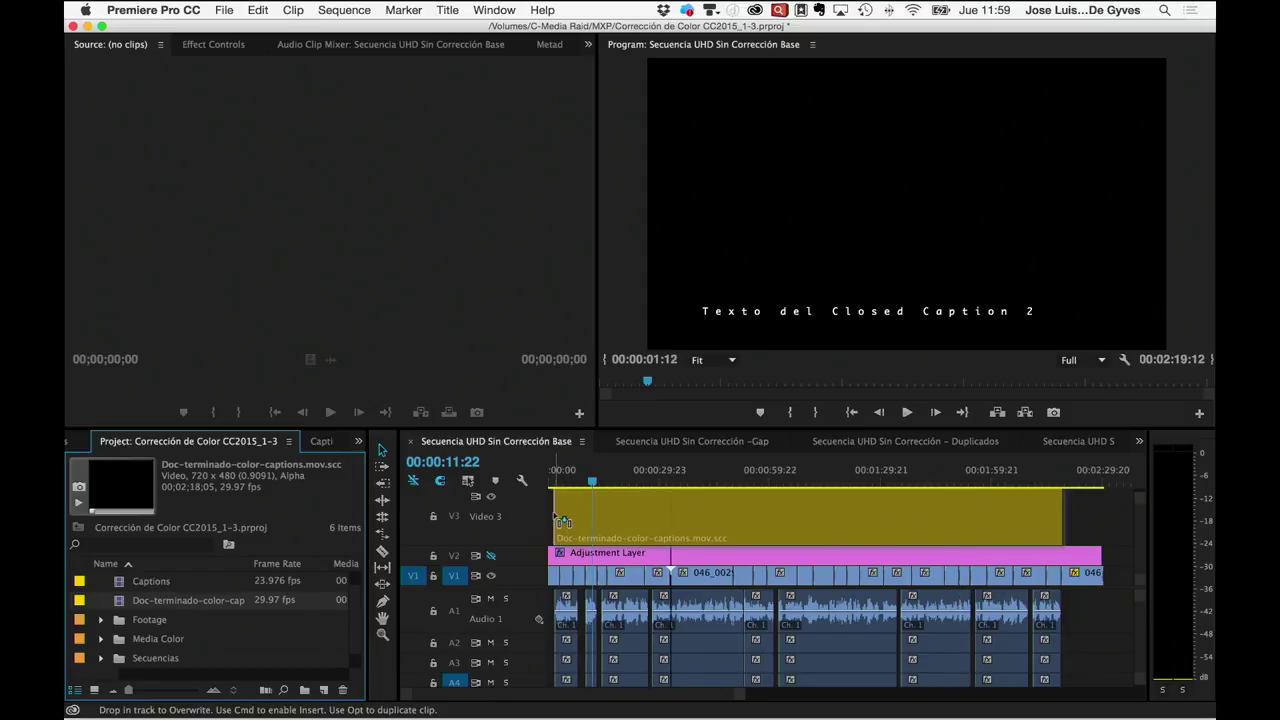
pyautogui.moveTo(572, 524); pyautogui.dragTo(557, 512)
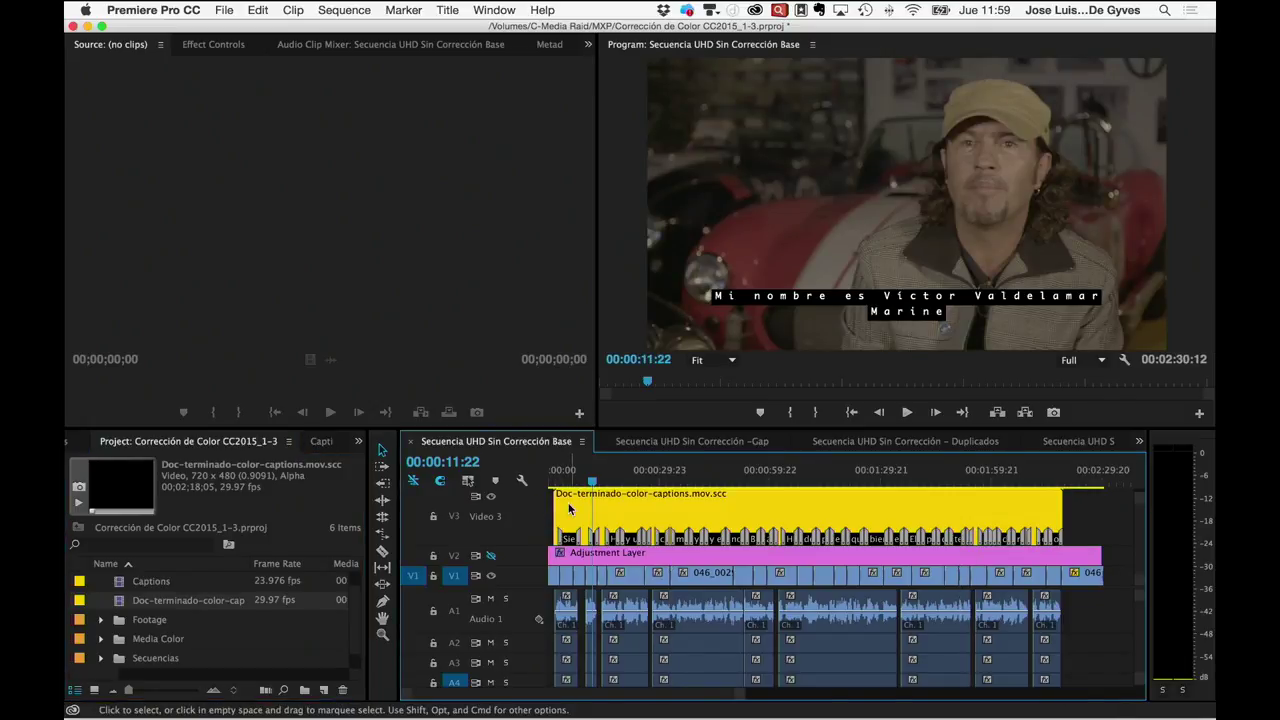
pyautogui.moveTo(575, 515); pyautogui.dragTo(619, 530)
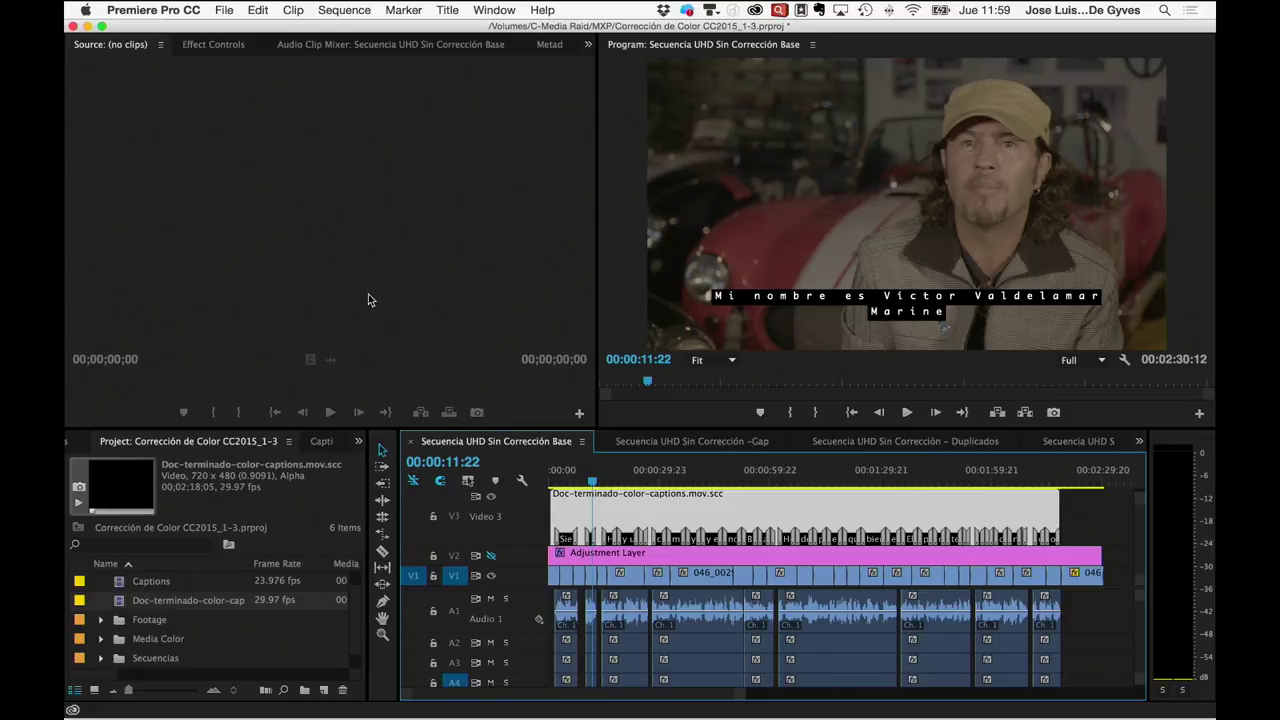
# Open Export Media and set MXF OP1a with the XAVC QFHD Intra Class300 23.976p preset
pyautogui.click(224, 10)
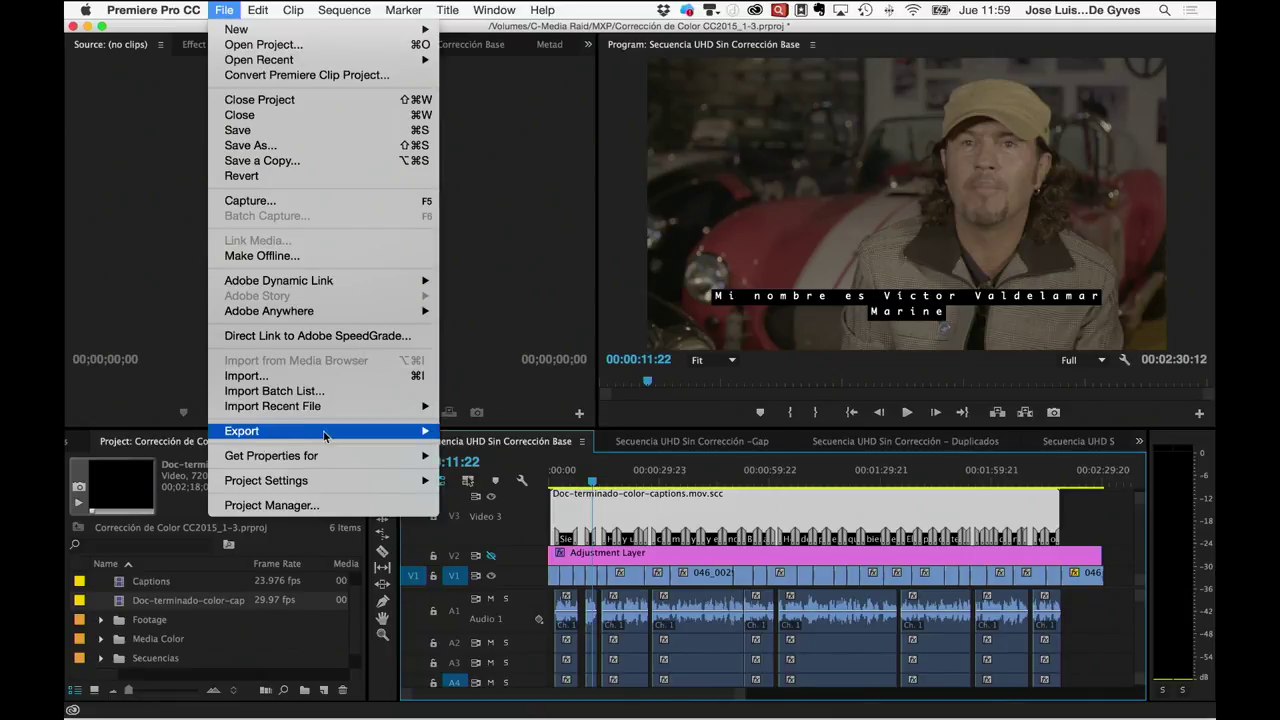
pyautogui.moveTo(330, 435)
pyautogui.click(470, 431)
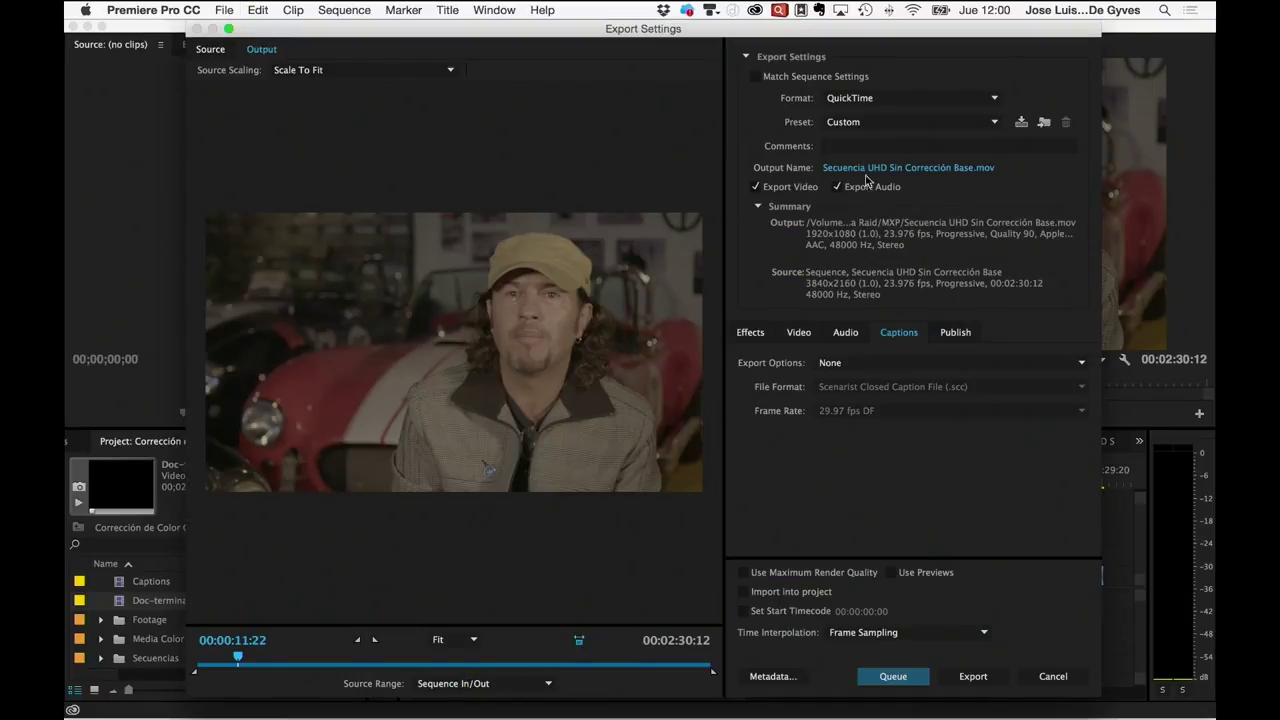
pyautogui.click(865, 100)
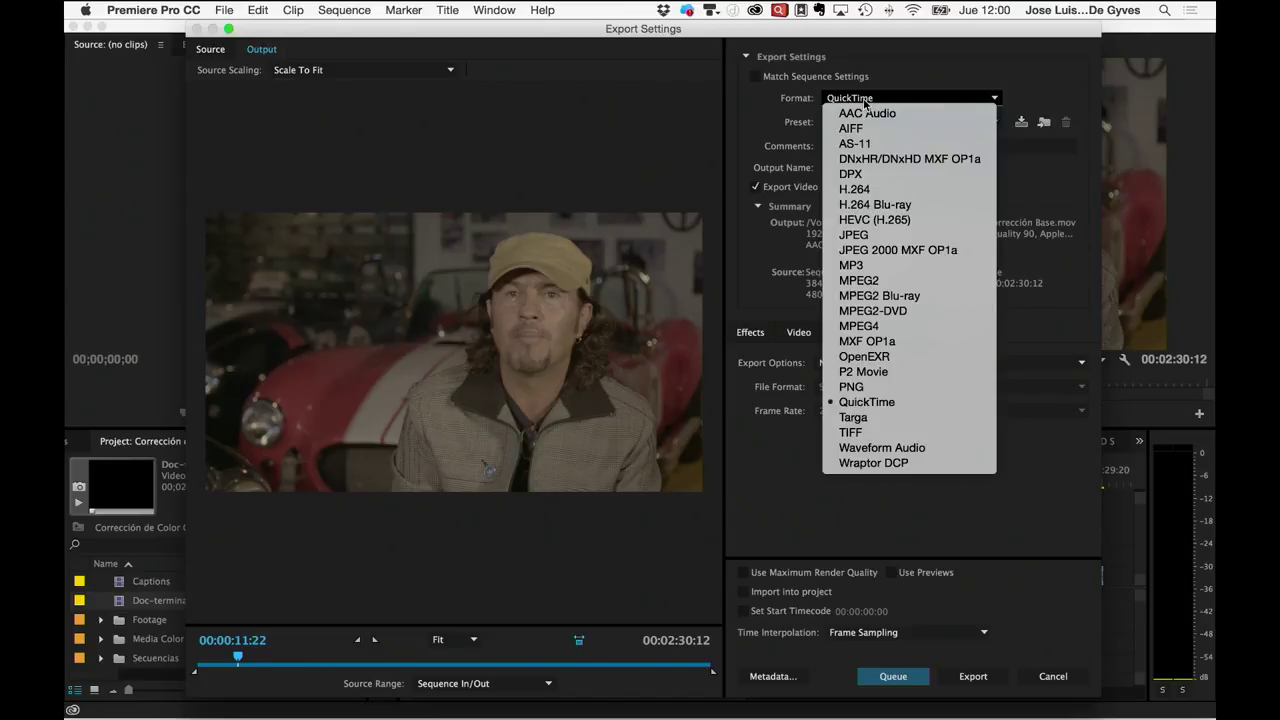
pyautogui.press('Escape')
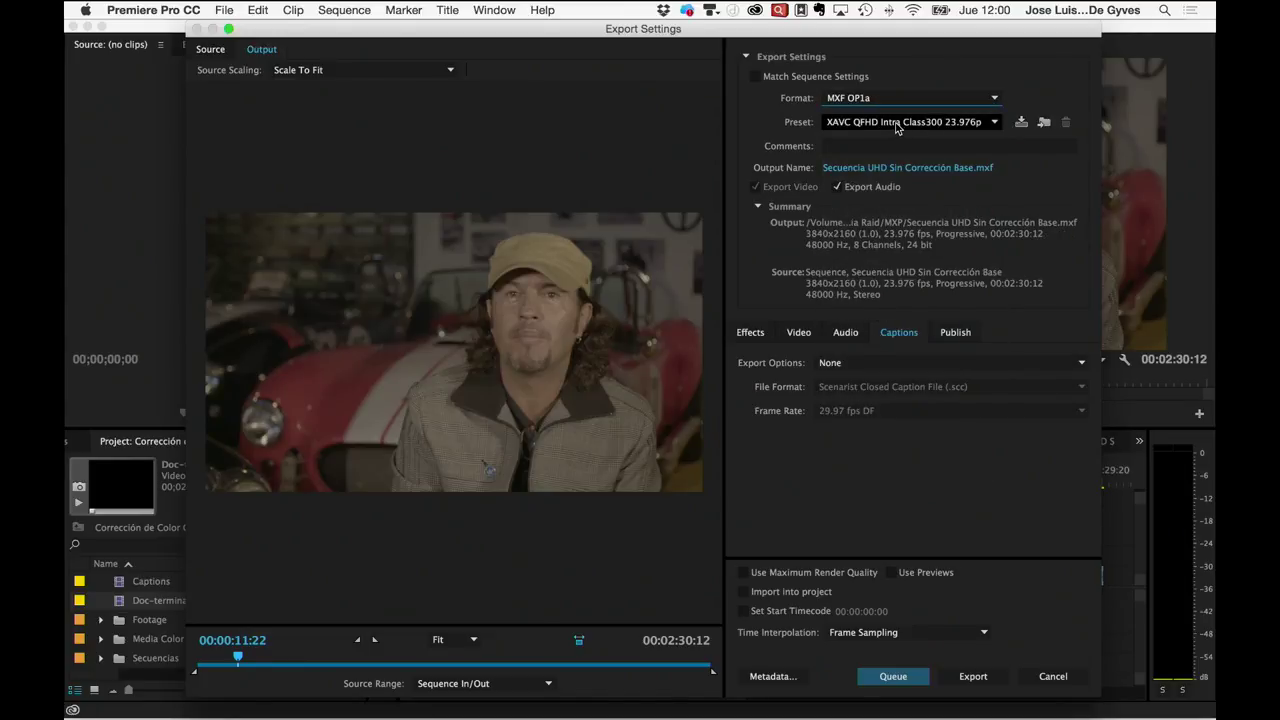
pyautogui.click(880, 124)
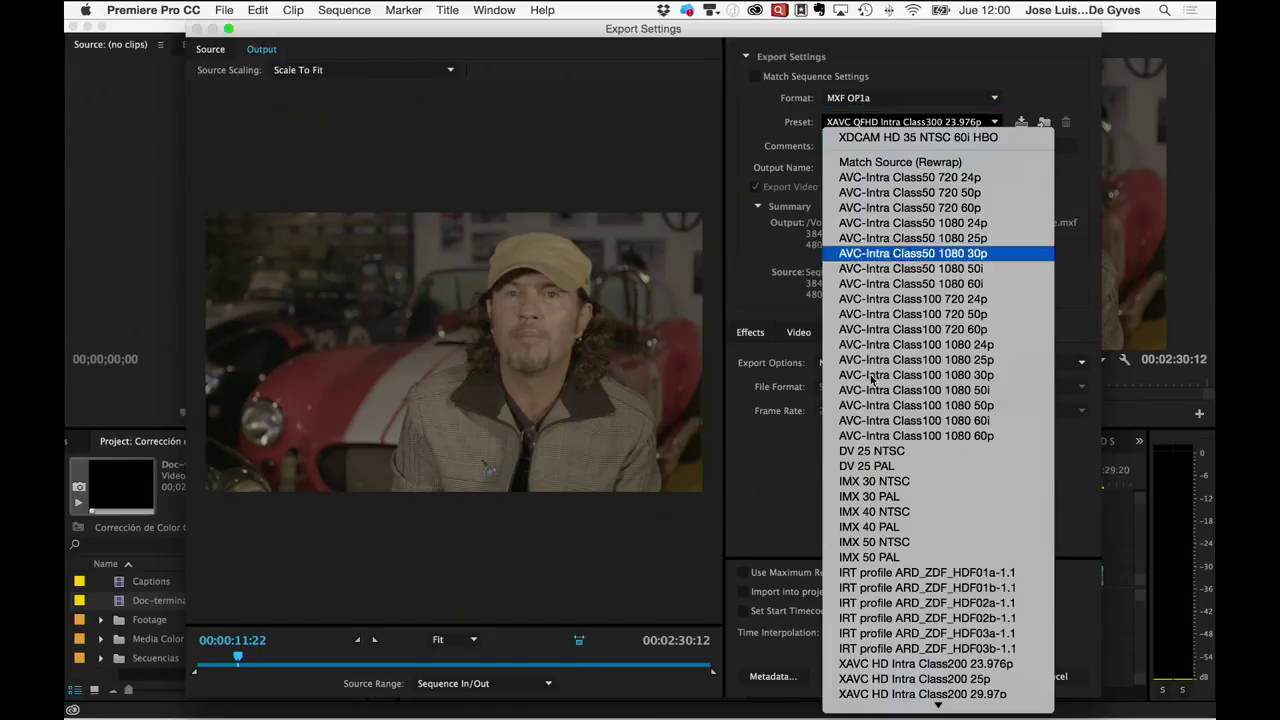
pyautogui.scroll(-10, 921, 541)
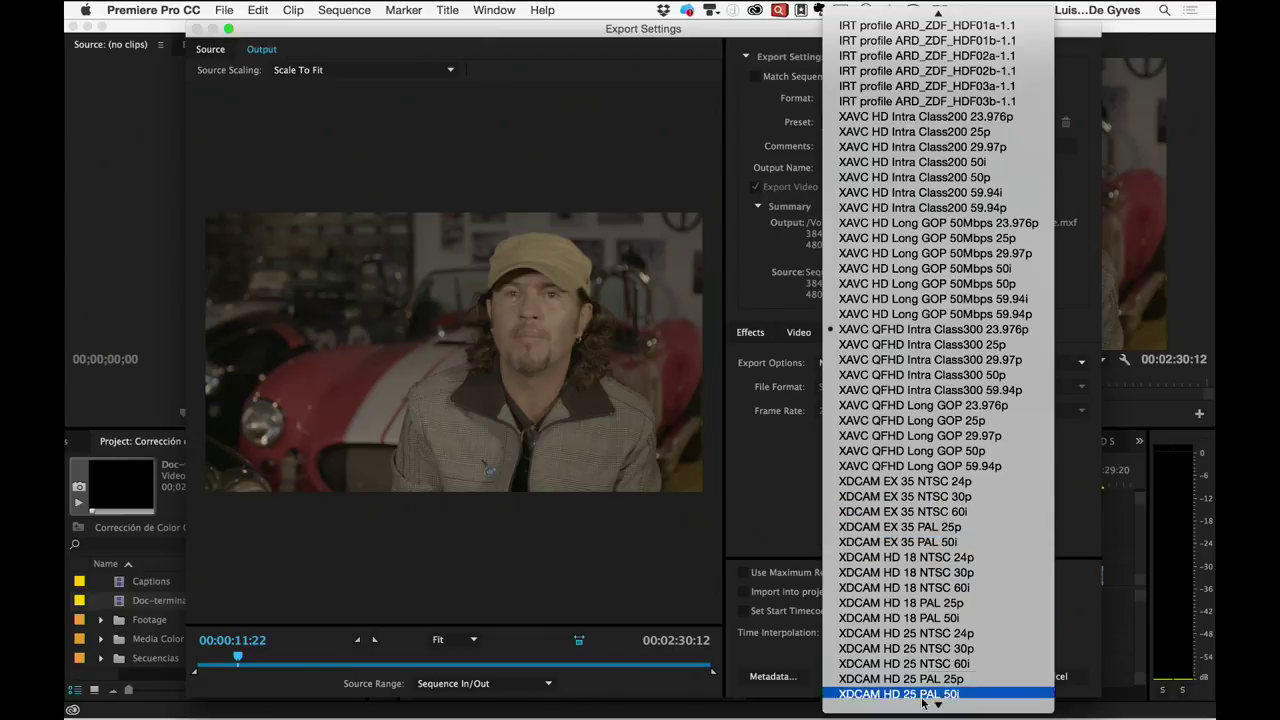
pyautogui.scroll(-5, 930, 690)
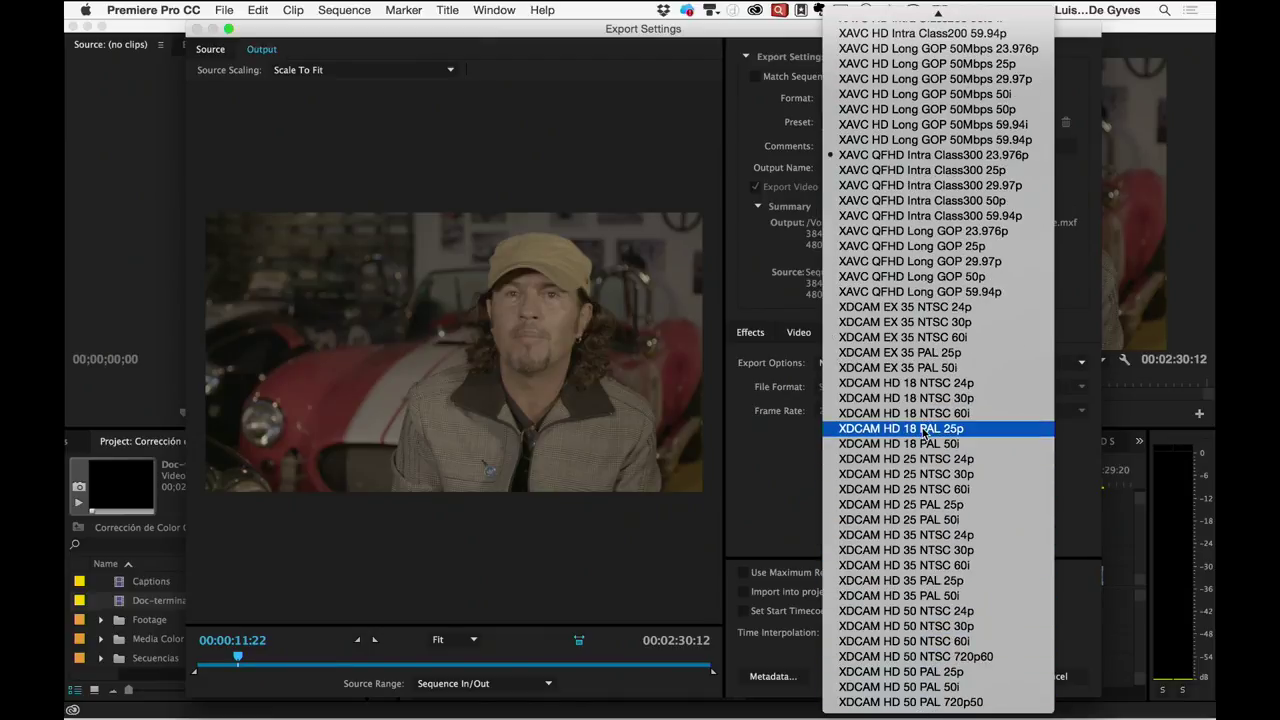
pyautogui.click(772, 272)
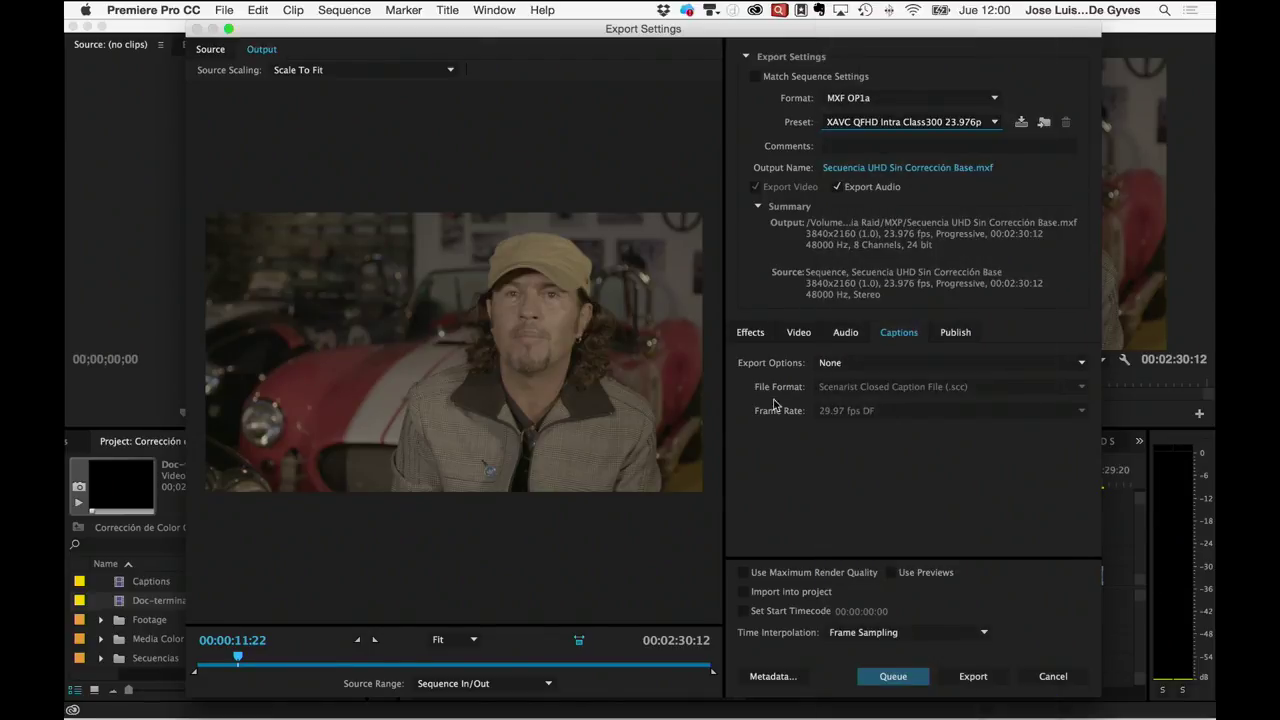
pyautogui.click(848, 334)
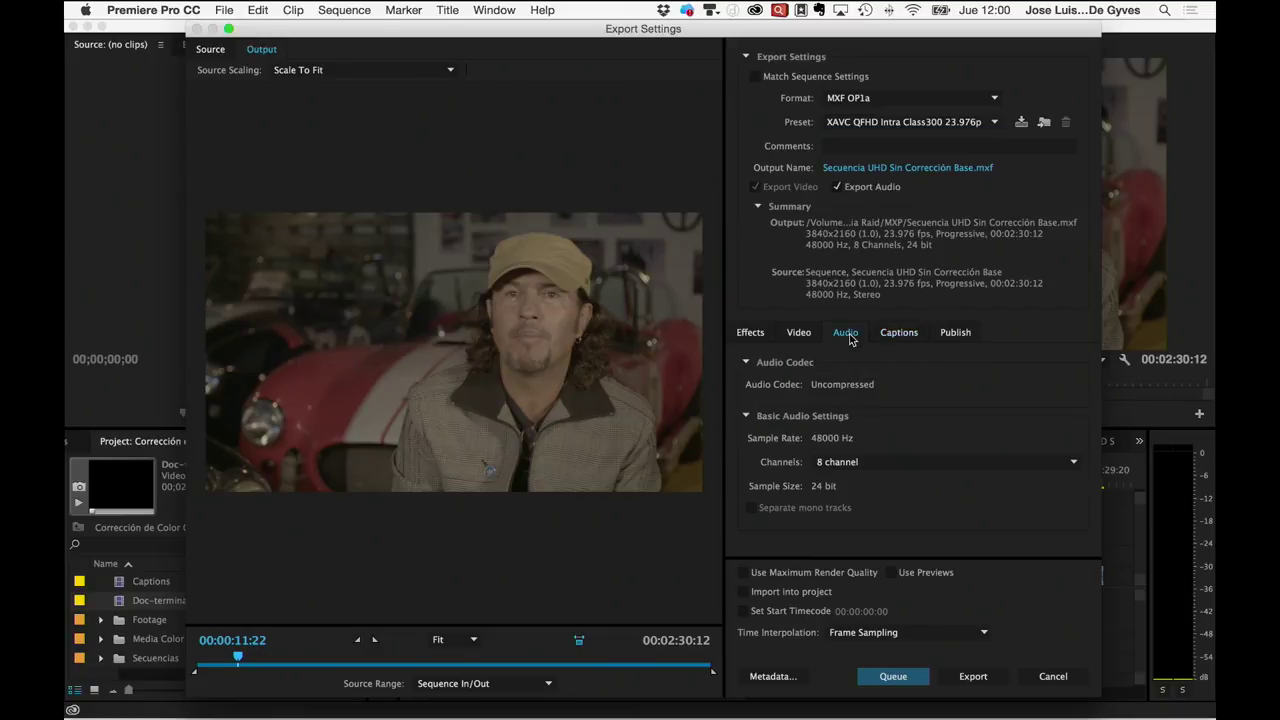
# Review the Effects, Video, Audio and Captions export tabs, then open the caption Export Options list
pyautogui.click(908, 336)
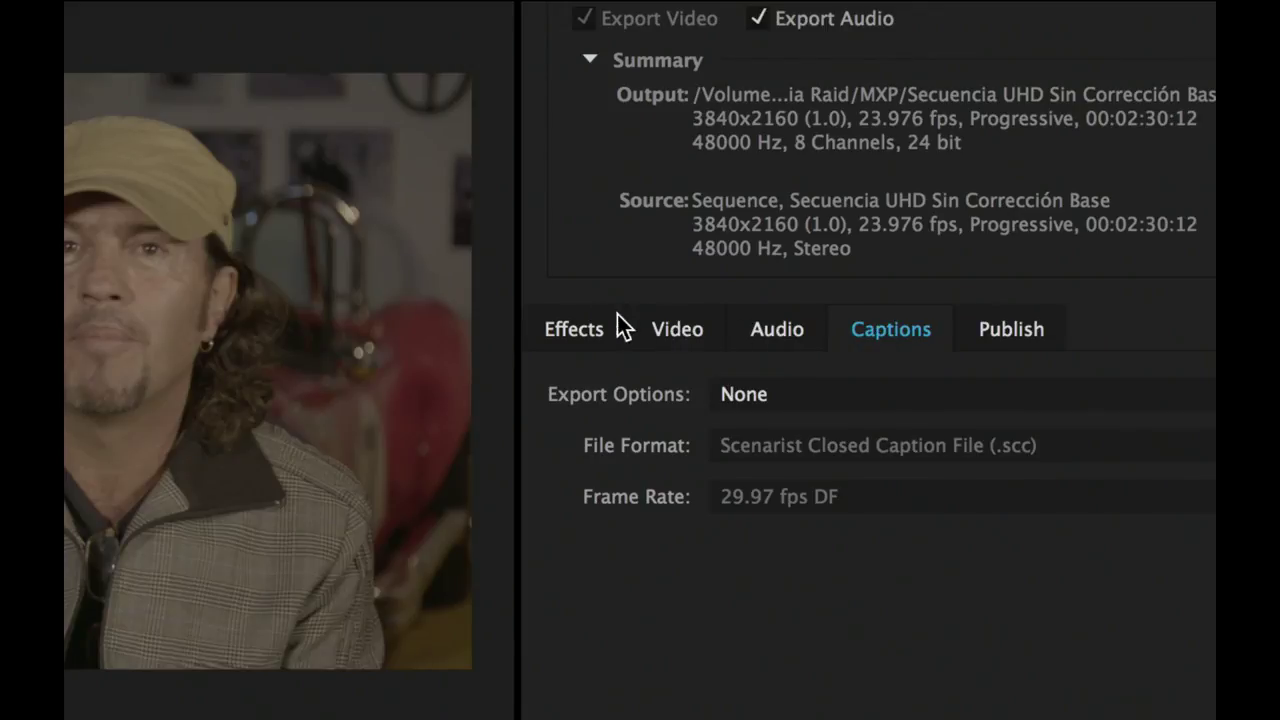
pyautogui.click(591, 338)
pyautogui.click(684, 338)
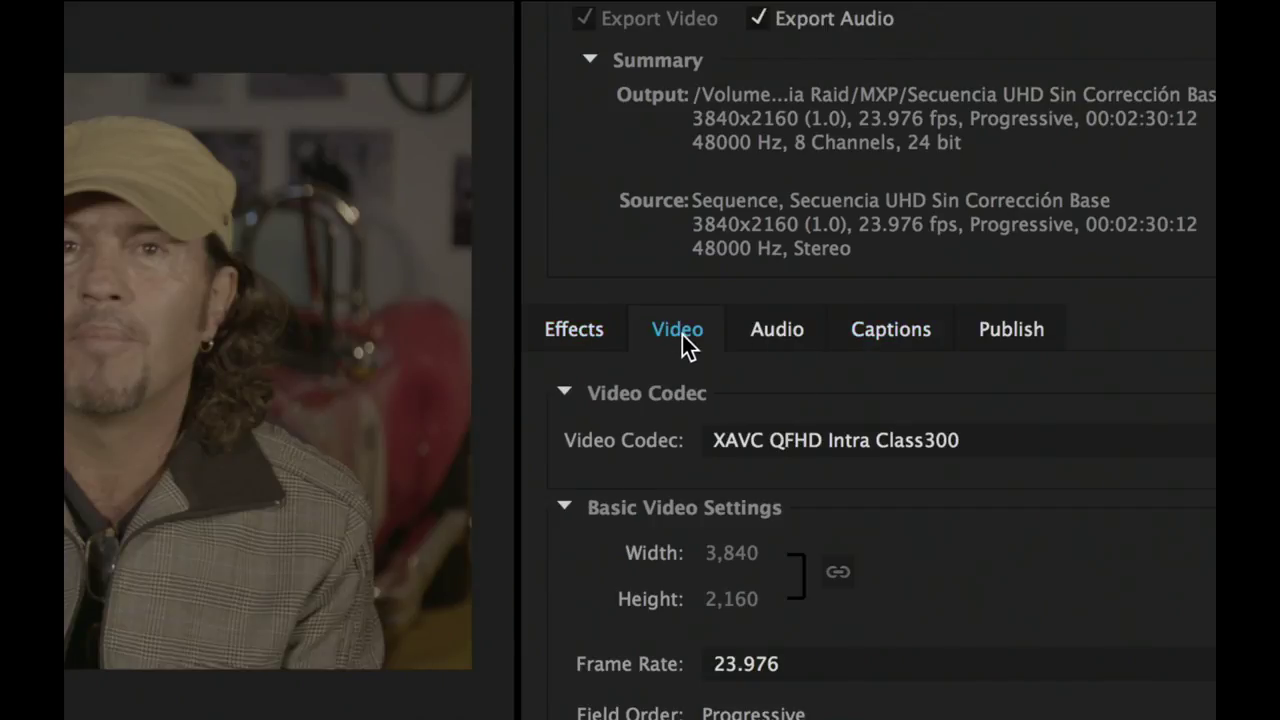
pyautogui.click(806, 335)
pyautogui.click(887, 338)
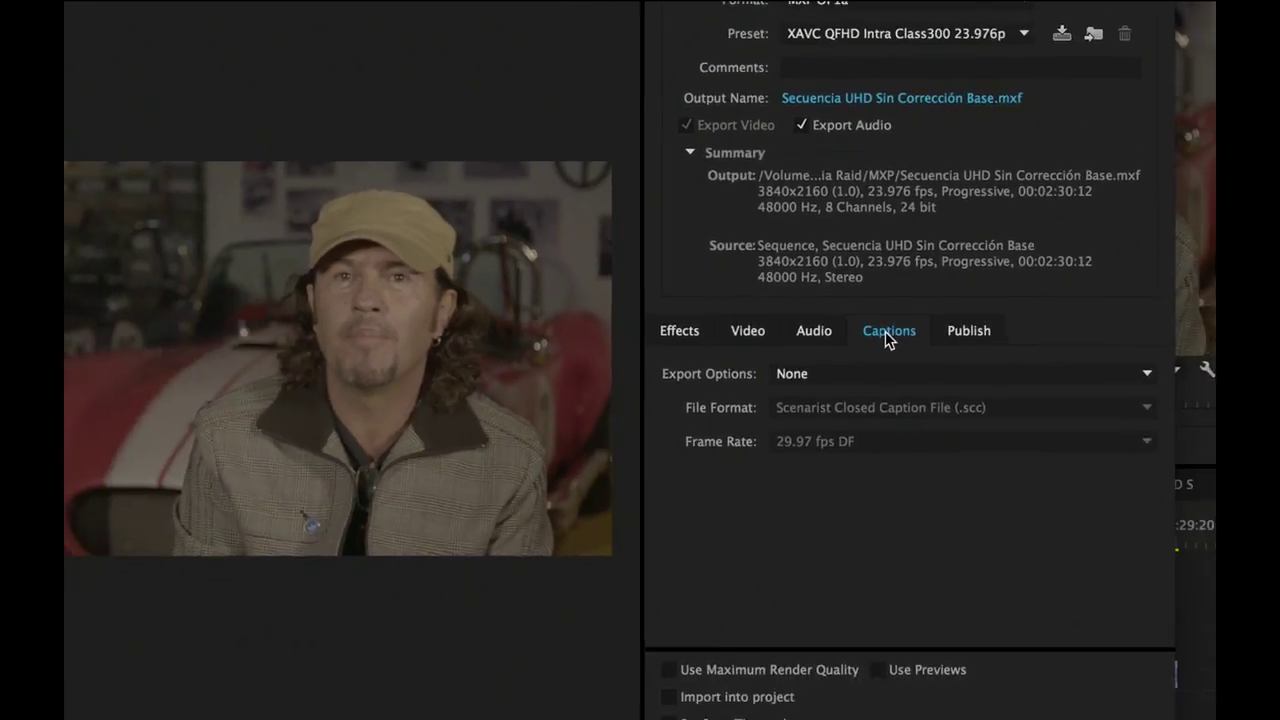
pyautogui.click(907, 378)
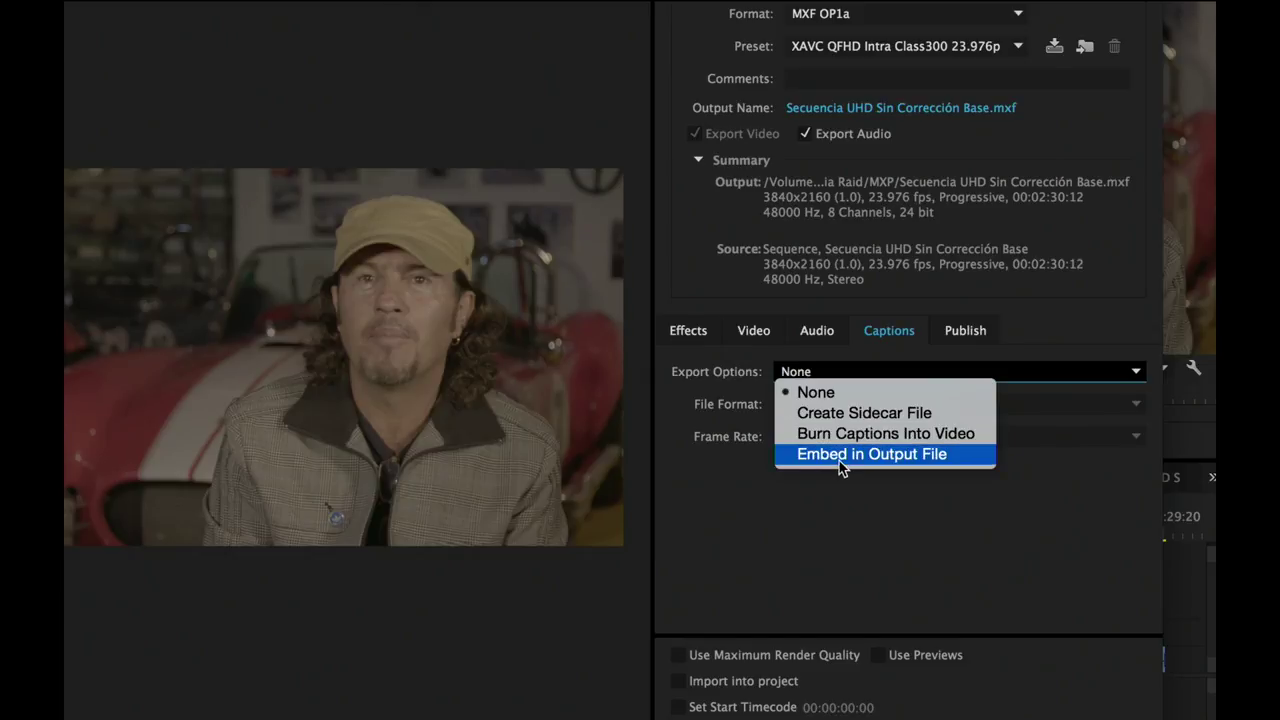
# Switch caption export from Embed in Output File to Create Sidecar File
pyautogui.click(840, 454)
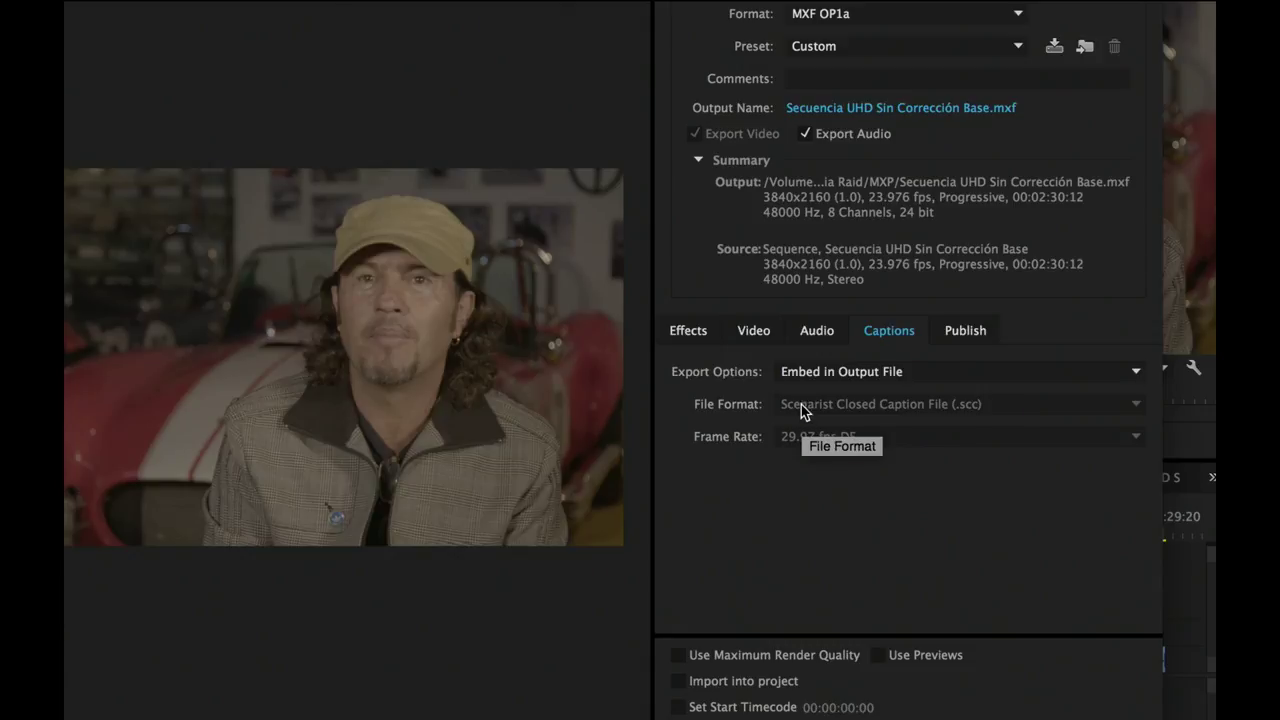
pyautogui.click(808, 378)
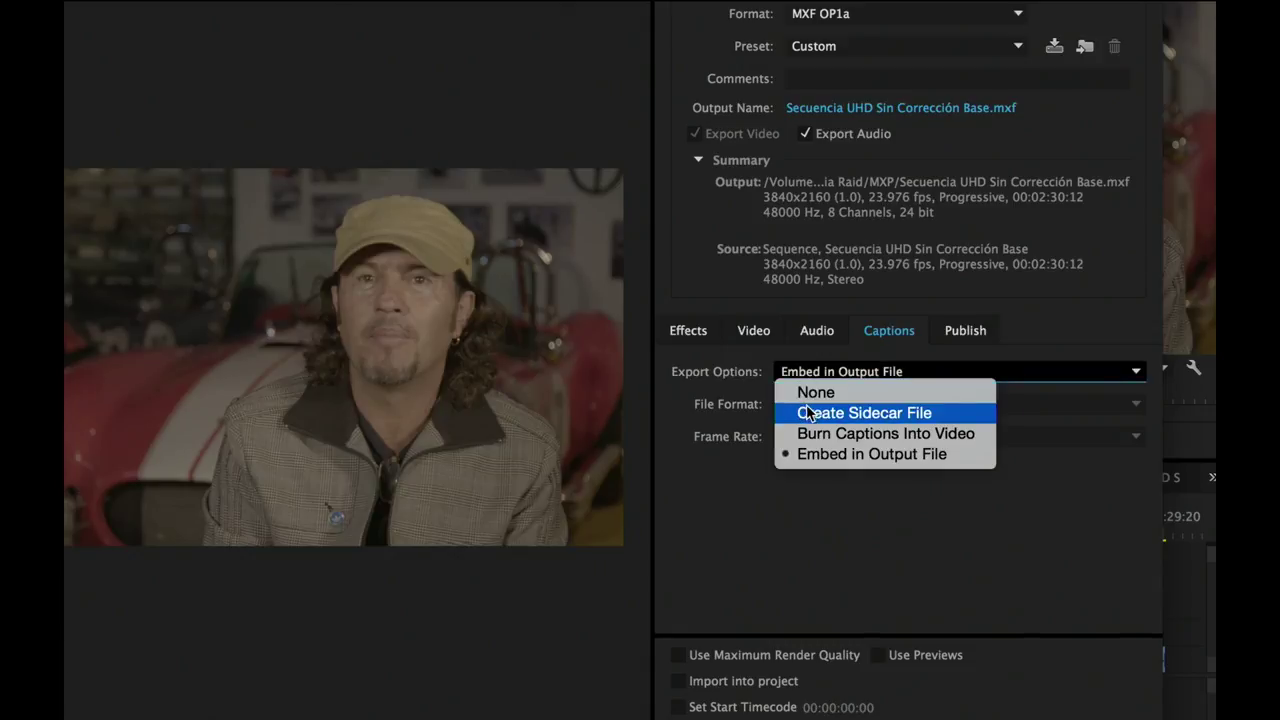
pyautogui.click(806, 412)
pyautogui.click(806, 410)
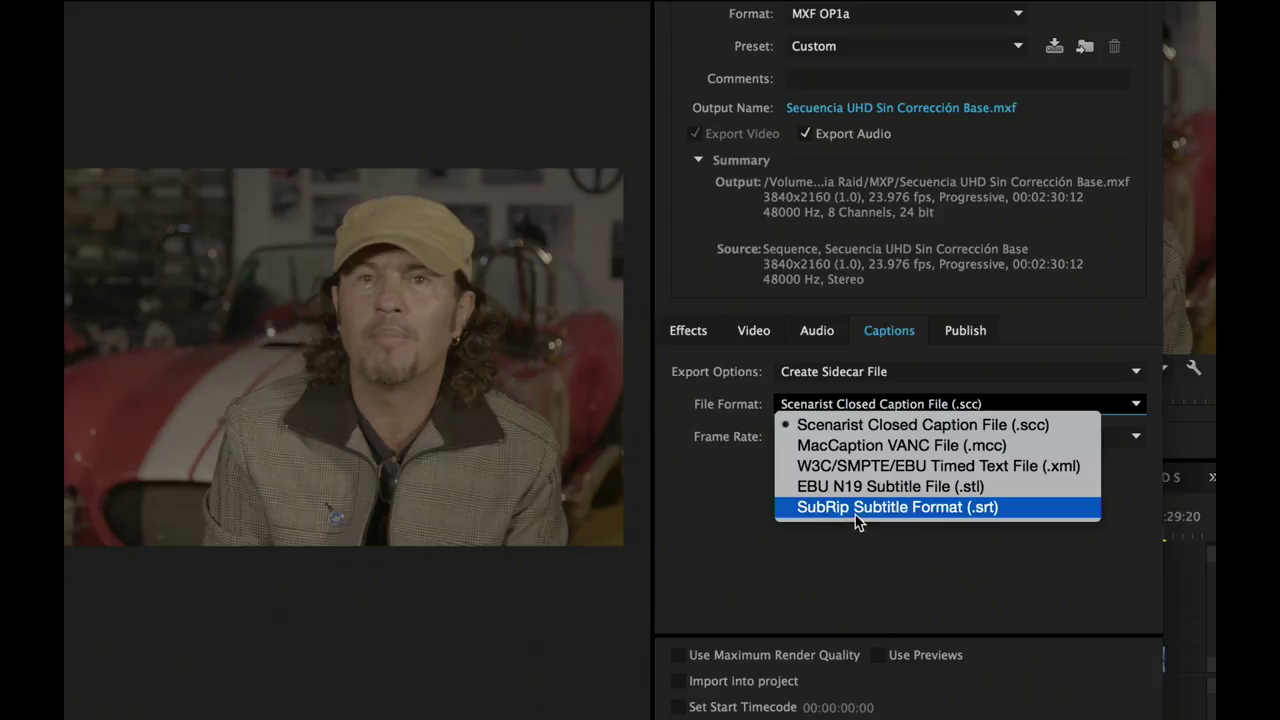
# Keep Scenarist Closed Caption File (.scc) format and 29.97 fps DF frame rate for the sidecar
pyautogui.click(842, 558)
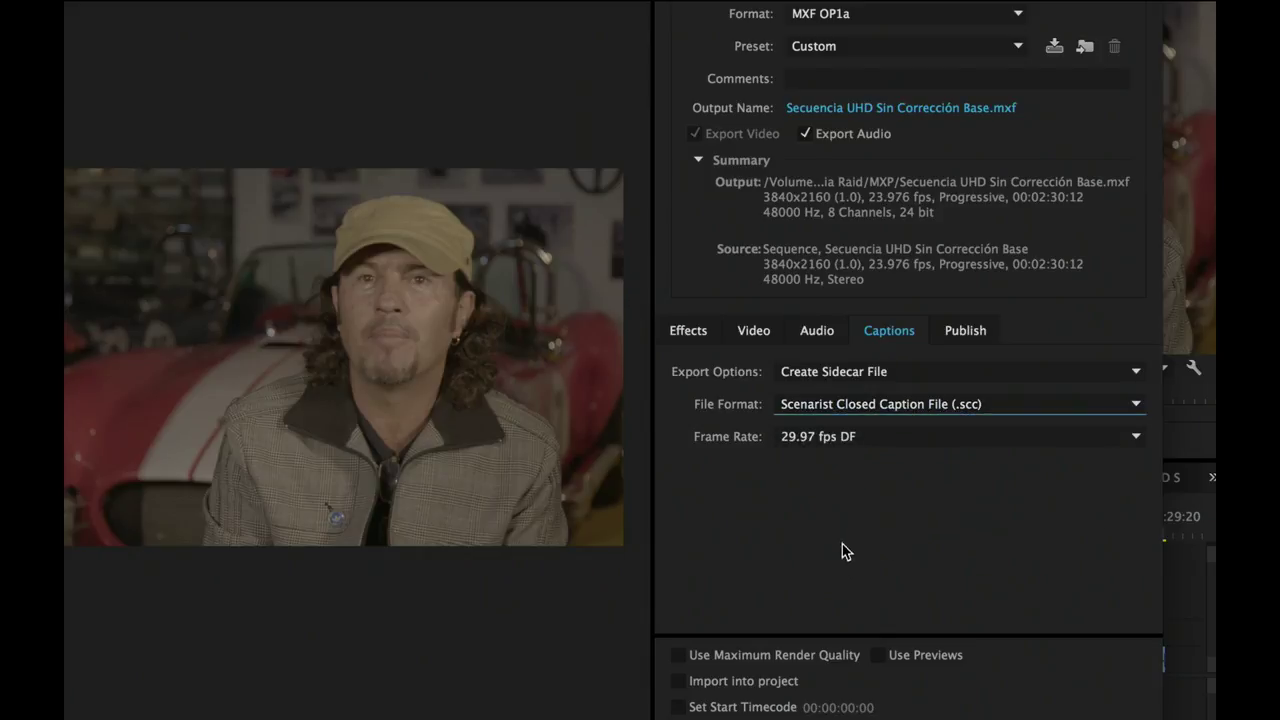
pyautogui.click(836, 440)
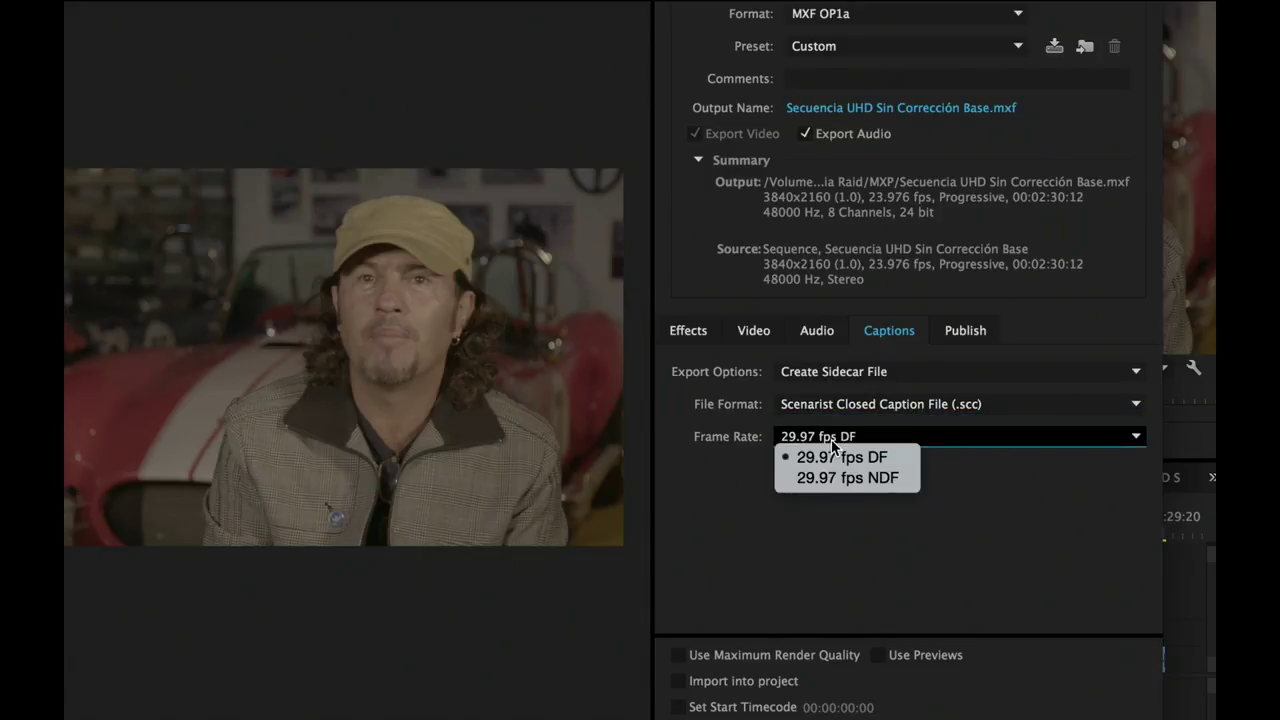
pyautogui.click(758, 475)
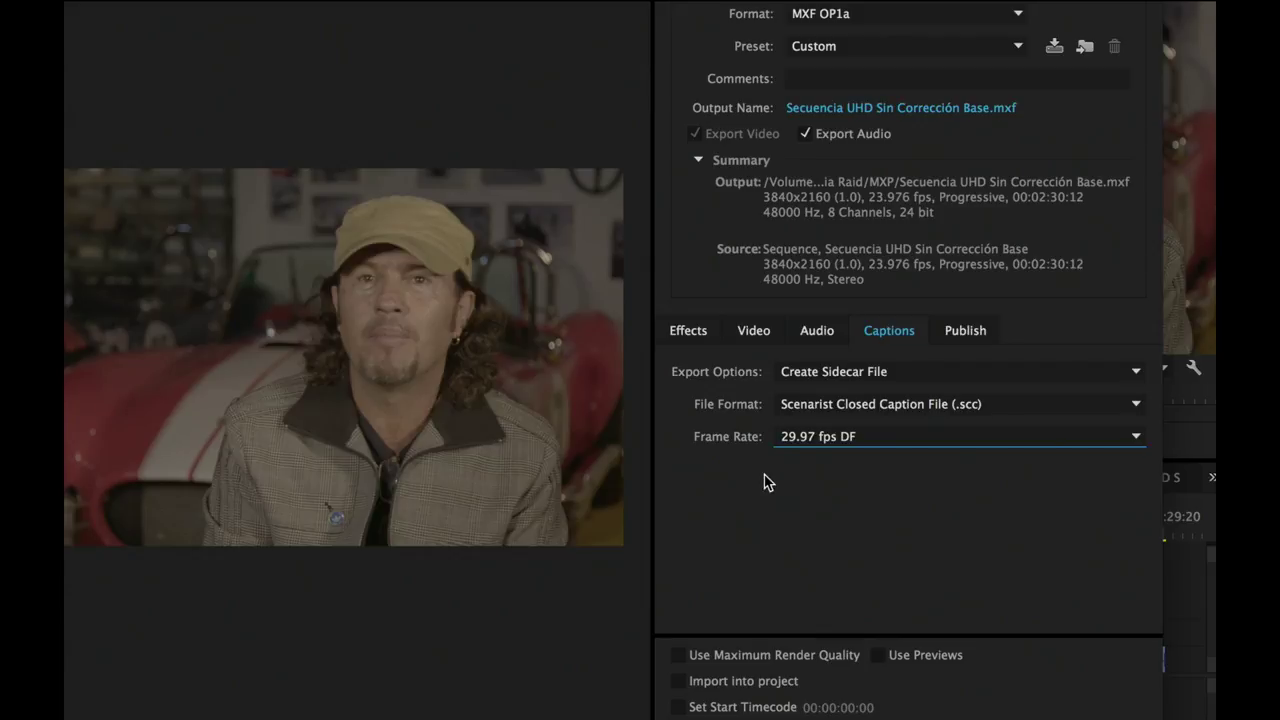